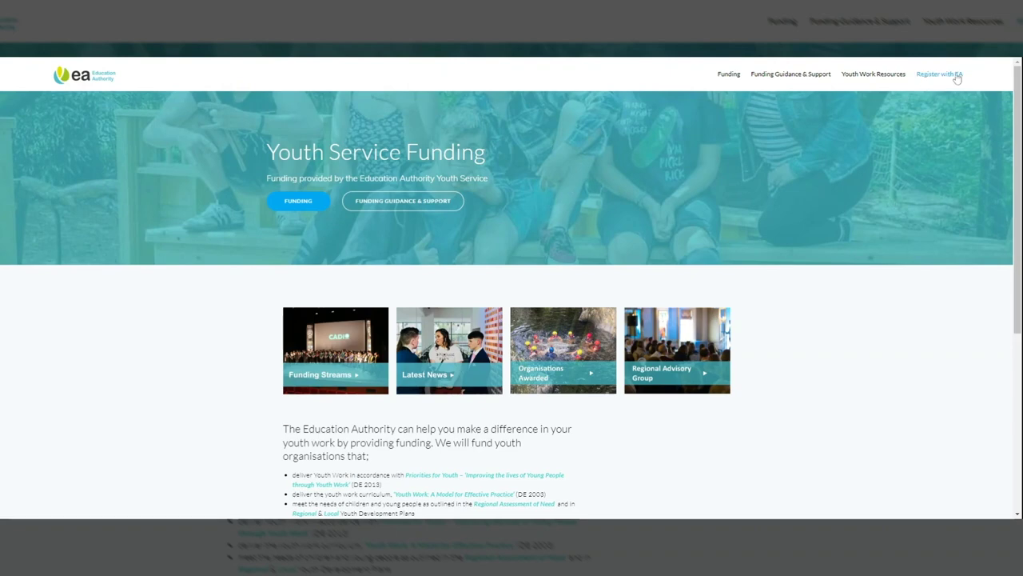
Open the Register with EA page and read down the eligibility criteria to the funding scheme table
click(944, 74)
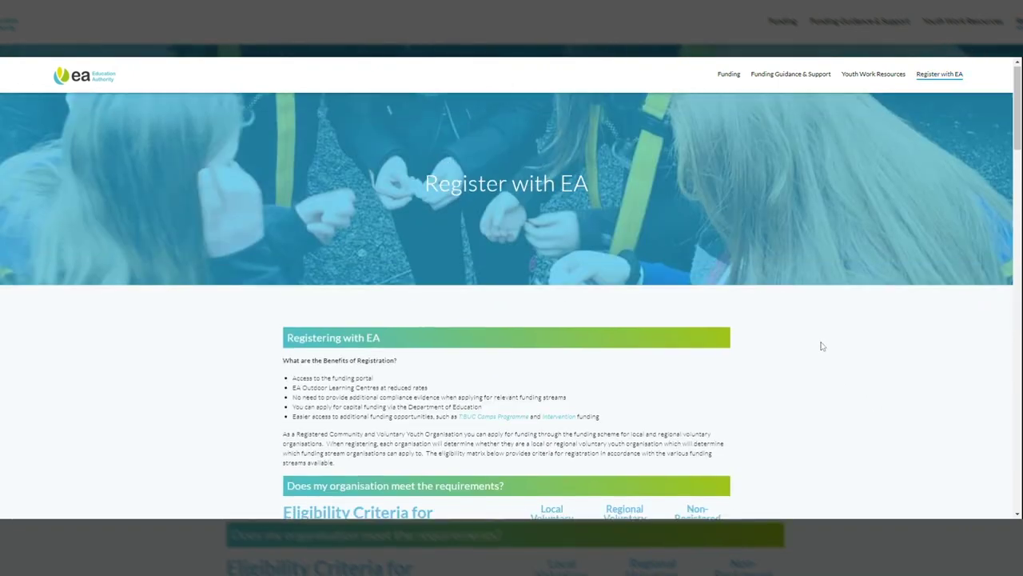
scroll(821, 346, down, 1)
scroll(809, 322, down, 2)
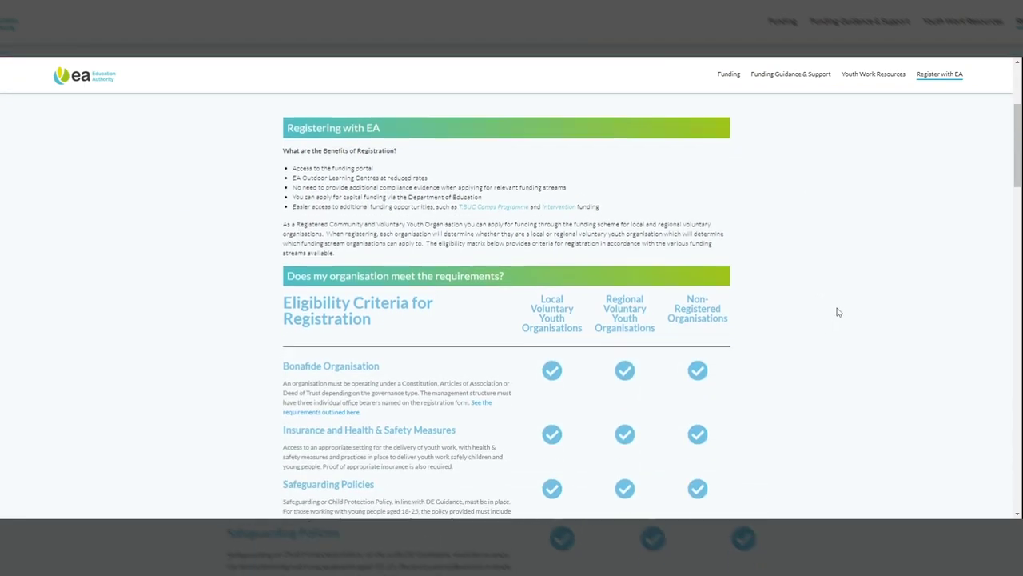
scroll(839, 312, down, 2)
scroll(839, 312, down, 1)
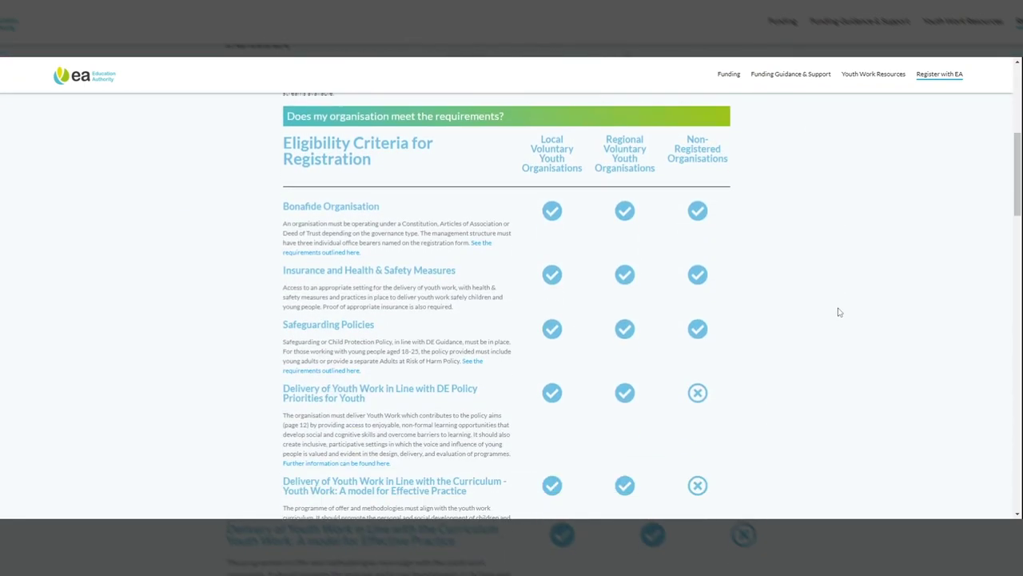
scroll(838, 312, down, 8)
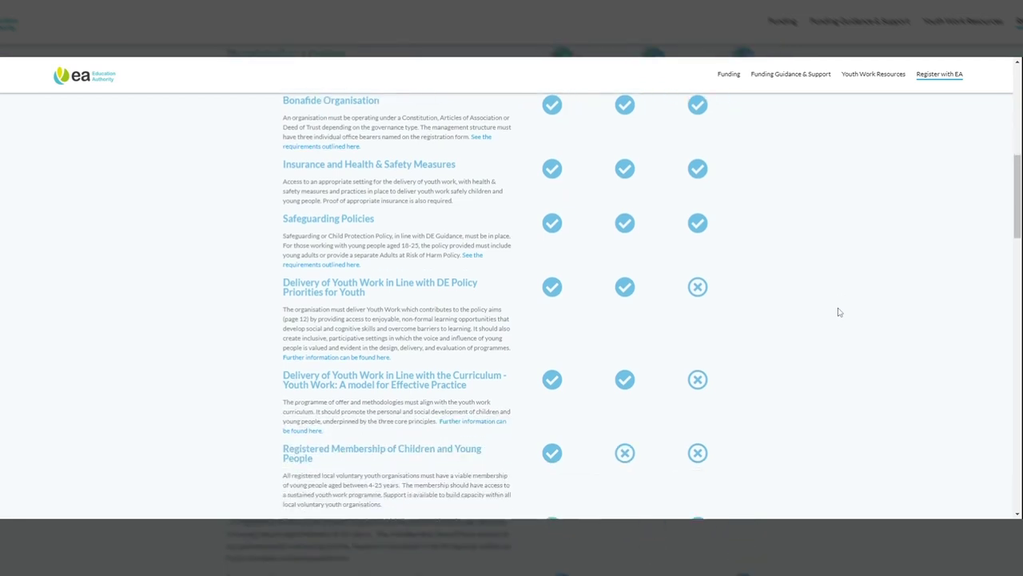
scroll(886, 305, down, 1)
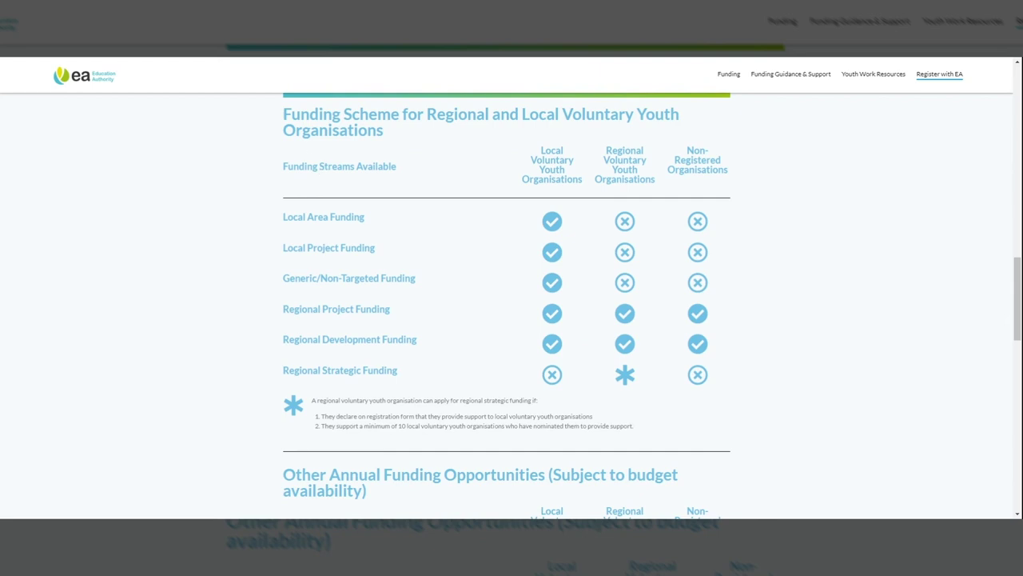
drag(291, 115, 359, 132)
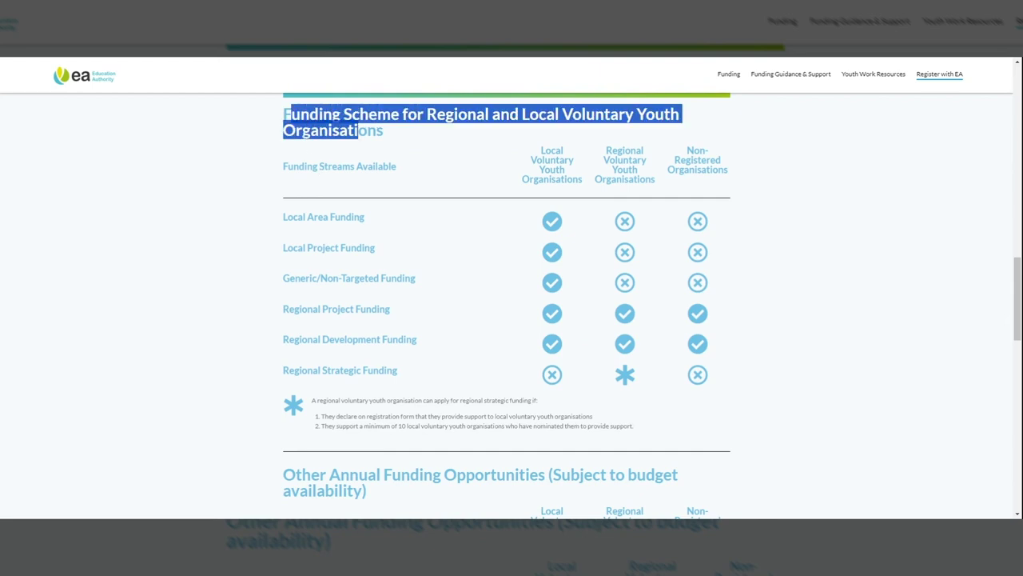
click(220, 239)
Read the Step 1: Expression of Interest section and open the 'Register with EA Form' online form
scroll(218, 241, down, 6)
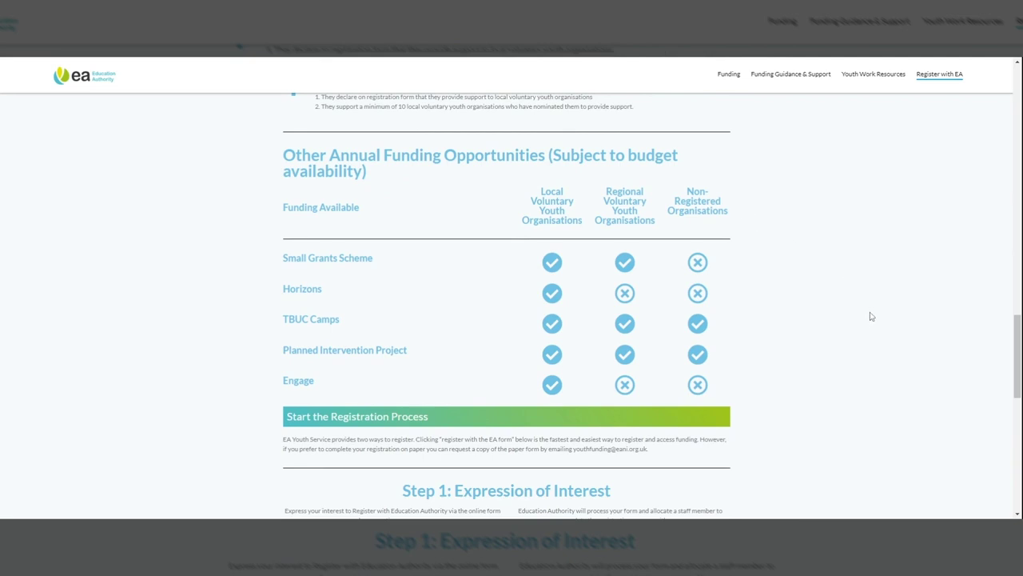
scroll(873, 324, down, 1)
scroll(873, 324, down, 5)
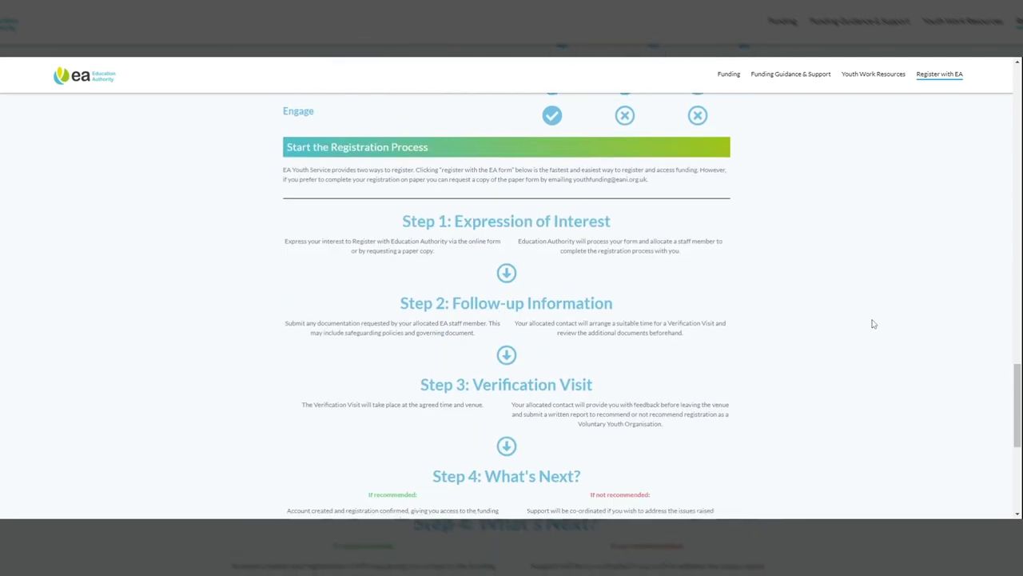
scroll(873, 324, up, 1)
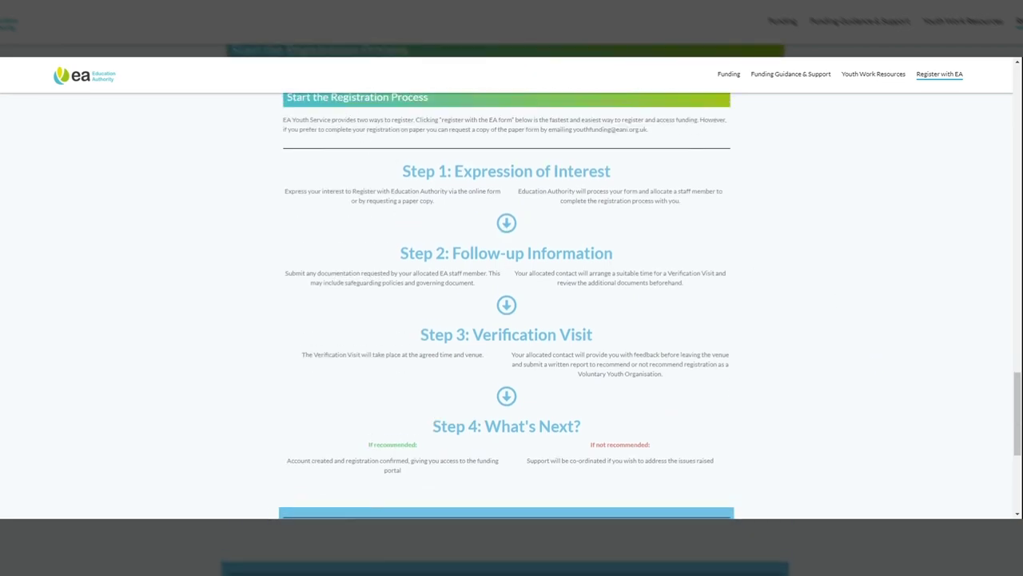
drag(402, 171, 611, 171)
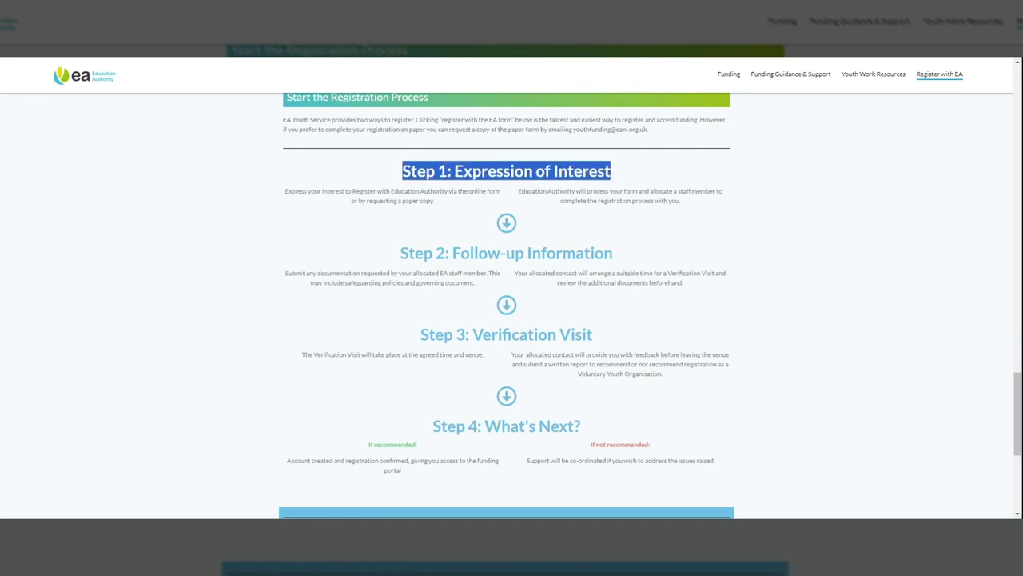
click(444, 200)
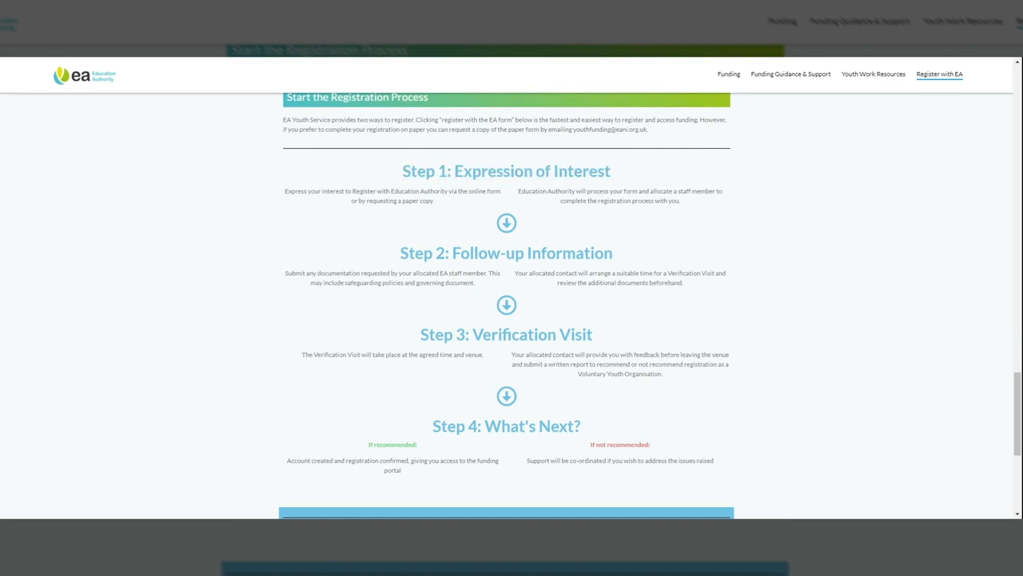
drag(467, 192, 520, 193)
click(521, 192)
scroll(549, 228, down, 2)
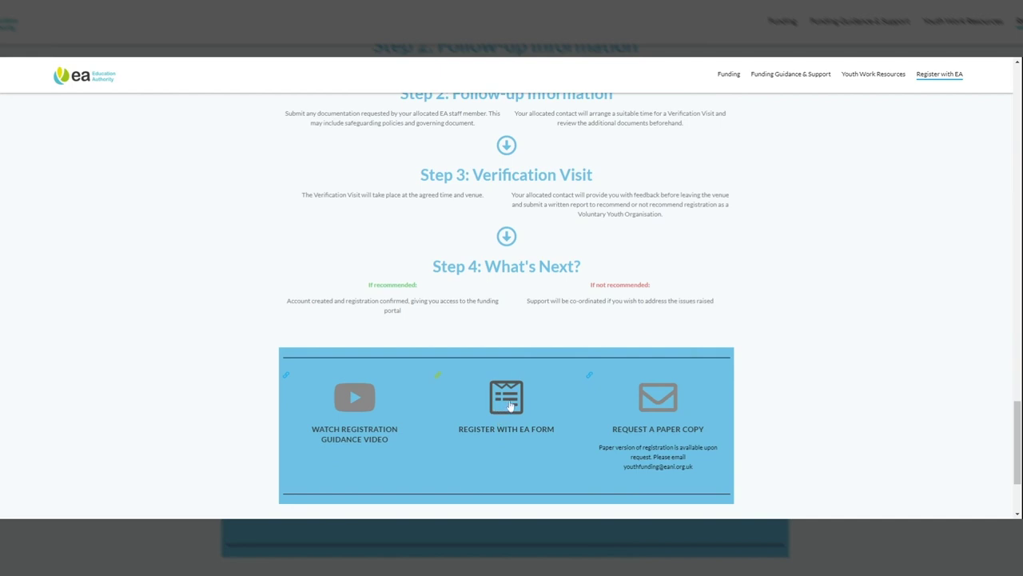
click(510, 406)
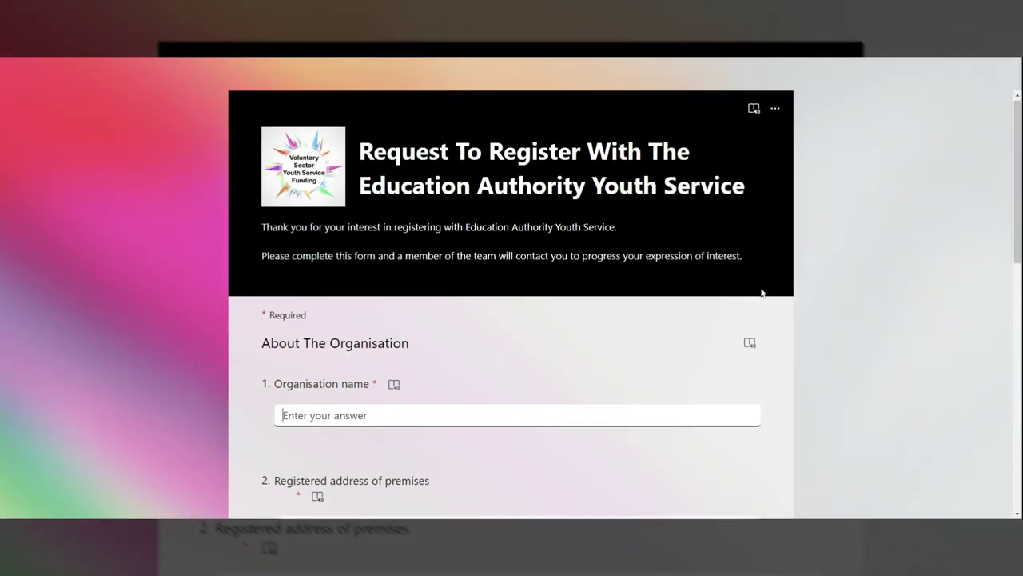
Enter 123 as organisation name and address, with Belfast (South and West) as council area
scroll(760, 290, down, 1)
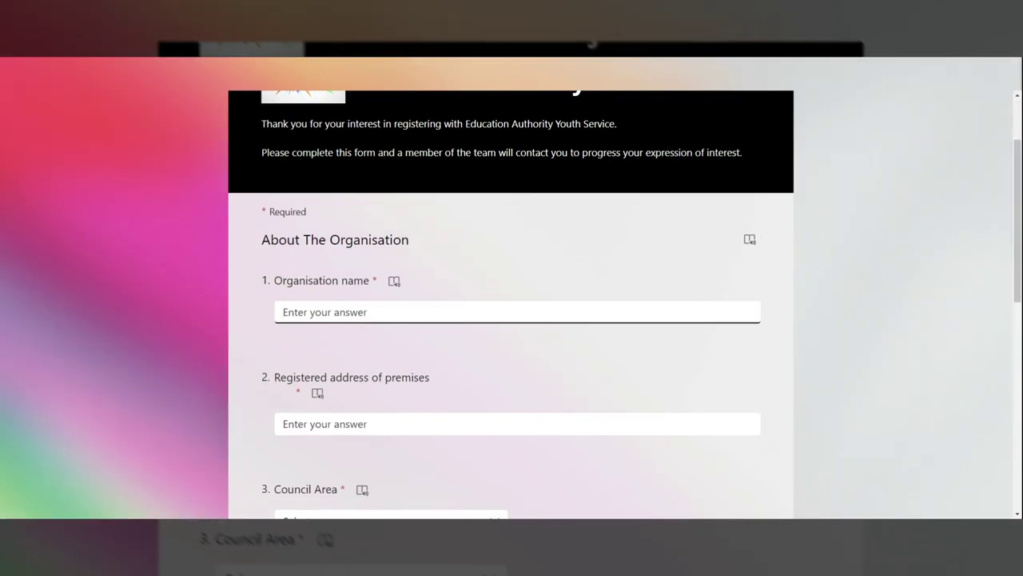
text(123)
scroll(541, 316, down, 1)
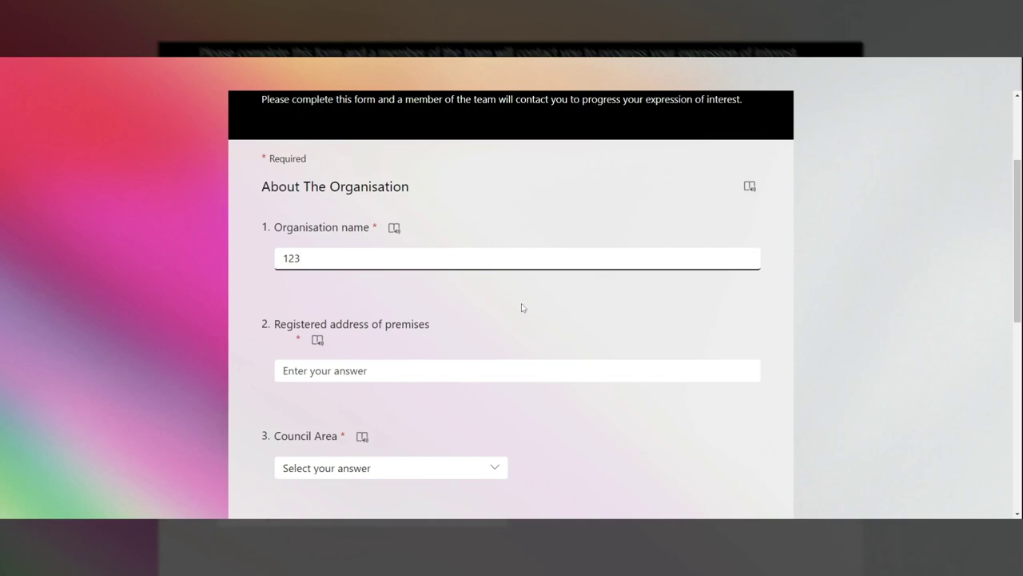
scroll(522, 308, down, 2)
key(Tab)
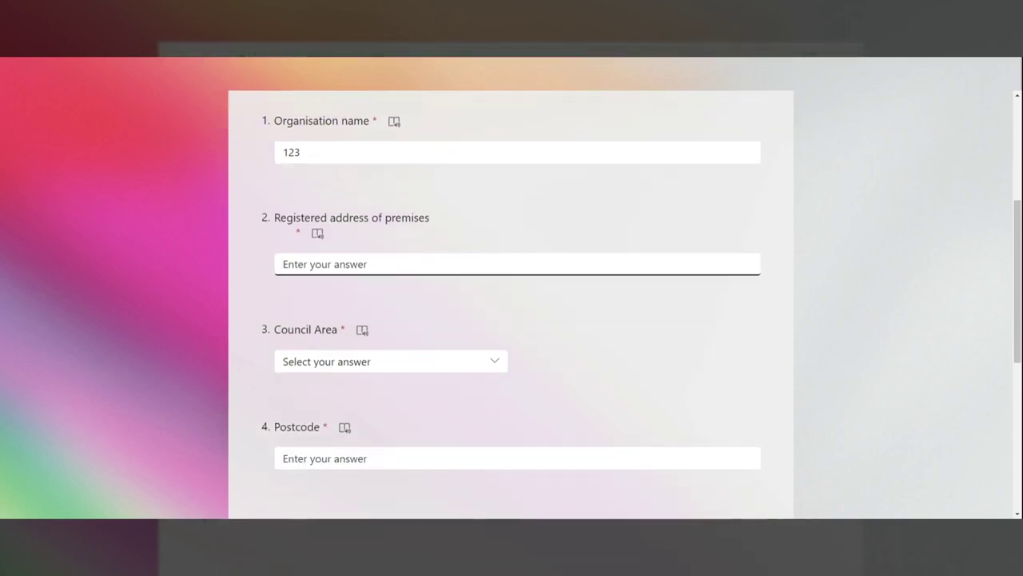
text(123)
key(Tab)
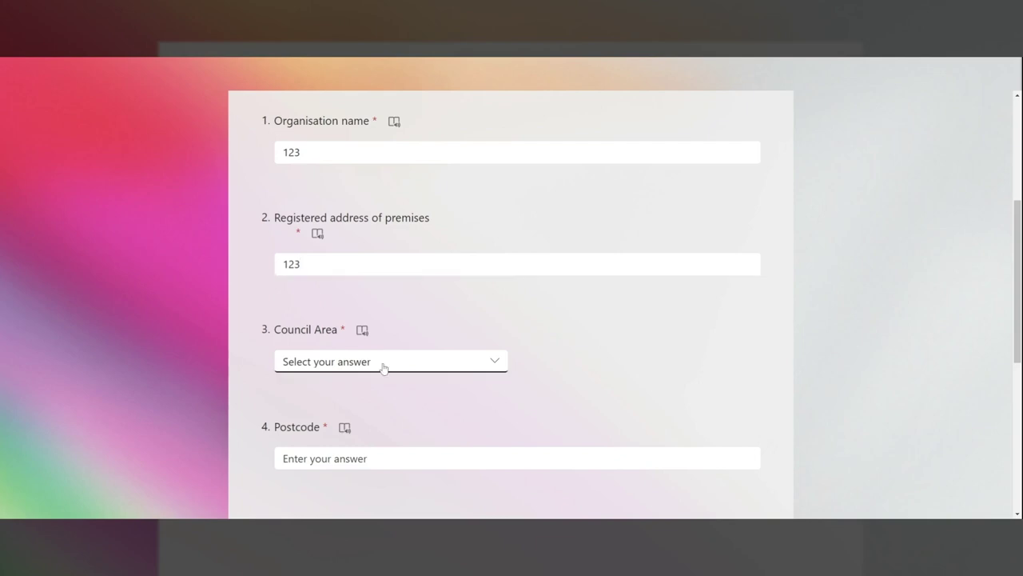
click(383, 367)
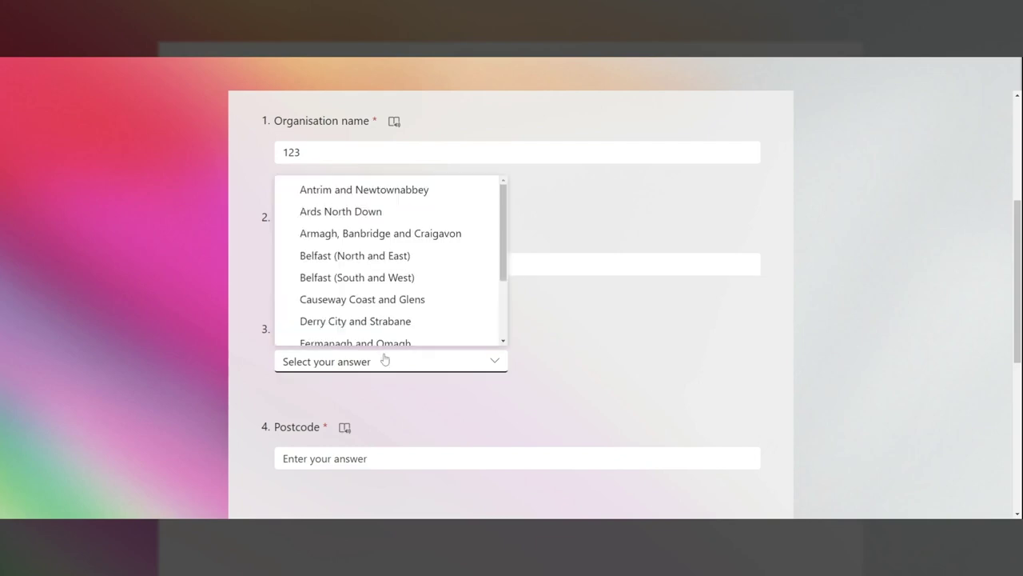
click(352, 281)
Enter the postcode, choose Uniformed Organisation as organisation type, and continue to Governance
scroll(668, 337, down, 2)
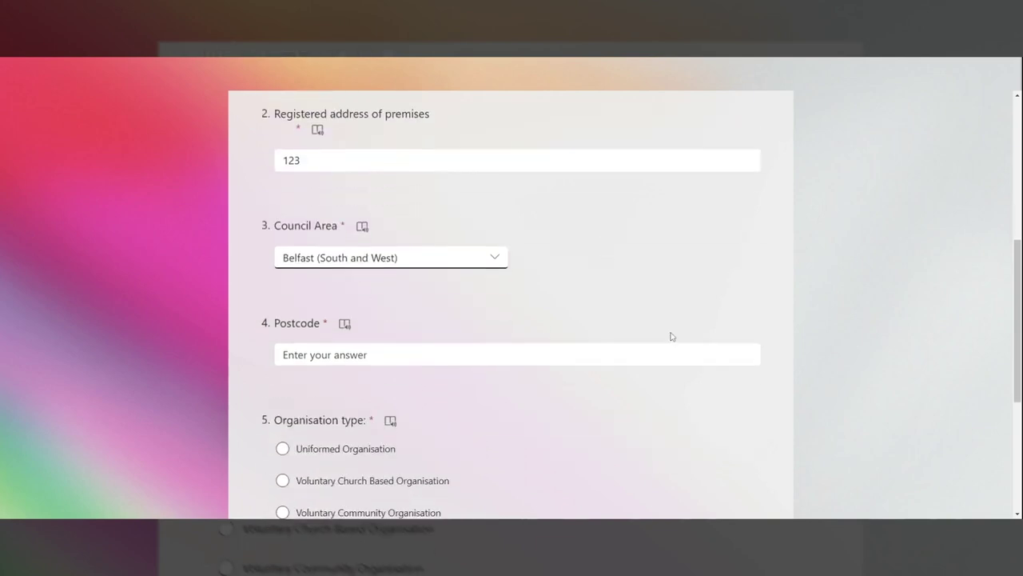
scroll(672, 335, down, 2)
key(Tab)
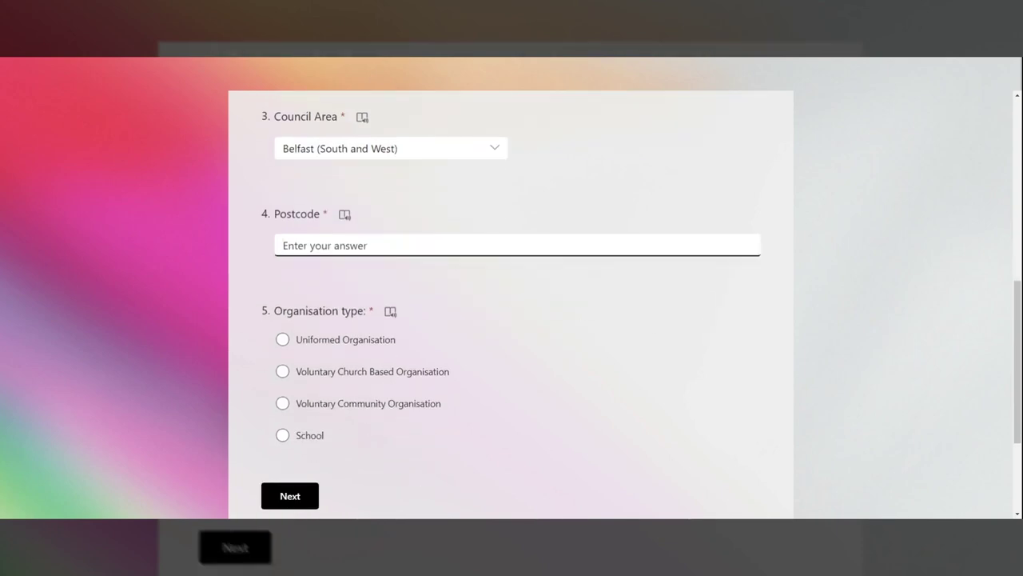
text(BT15 8LA)
scroll(323, 264, down, 2)
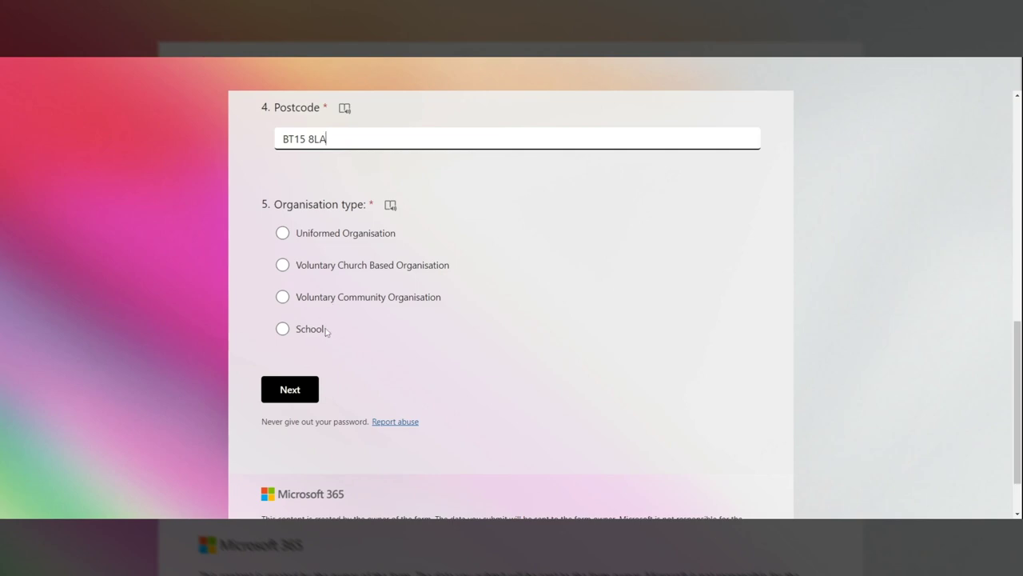
click(323, 232)
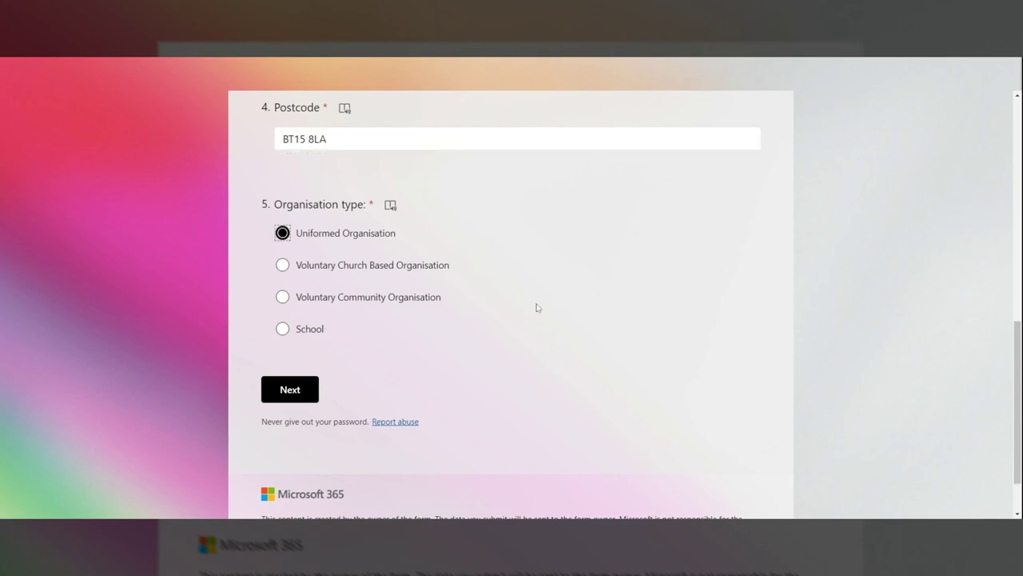
click(294, 389)
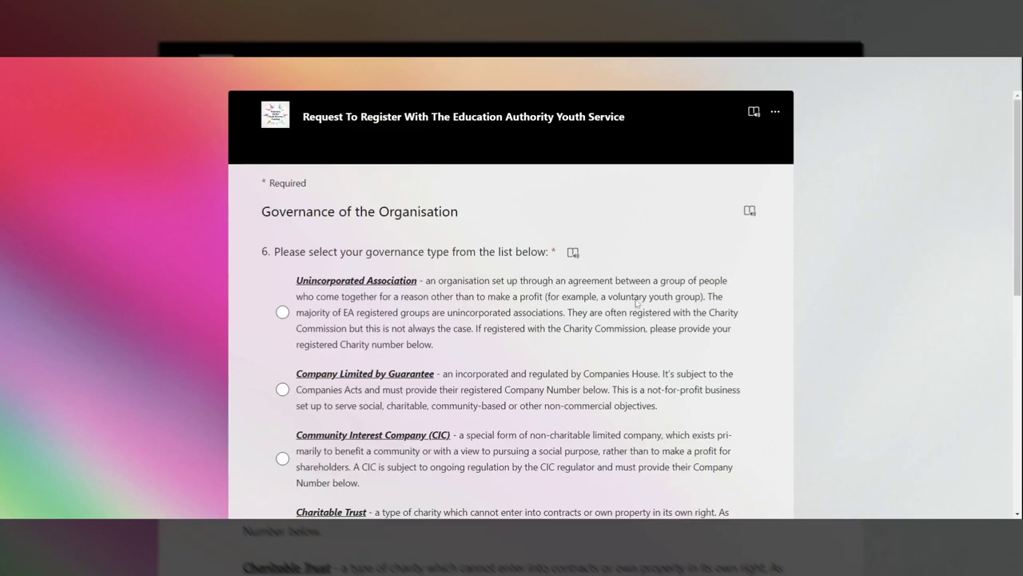
Choose Unincorporated Association as governance type and answer No to Charity Commission registration
scroll(767, 359, down, 2)
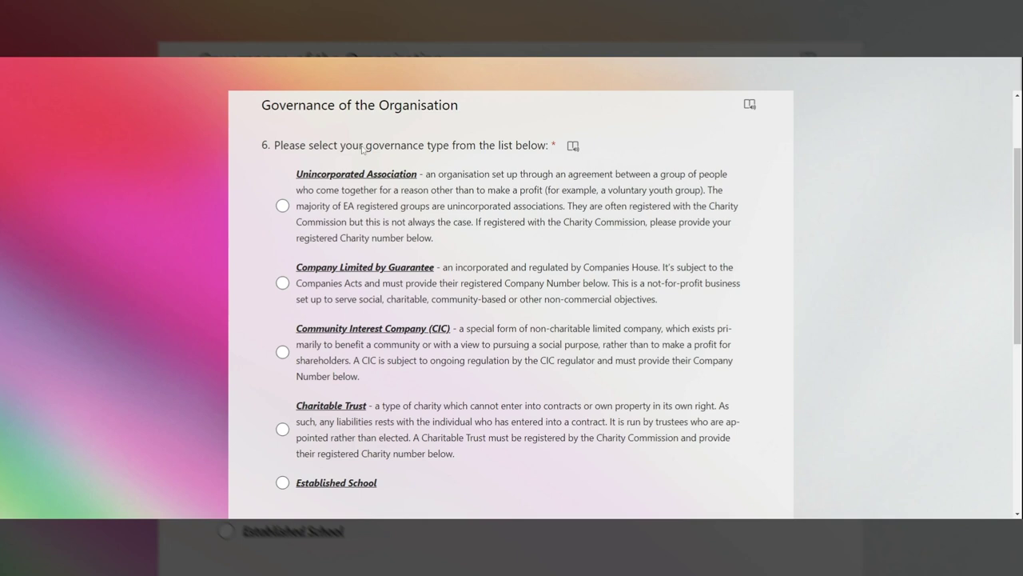
click(283, 207)
scroll(537, 219, down, 5)
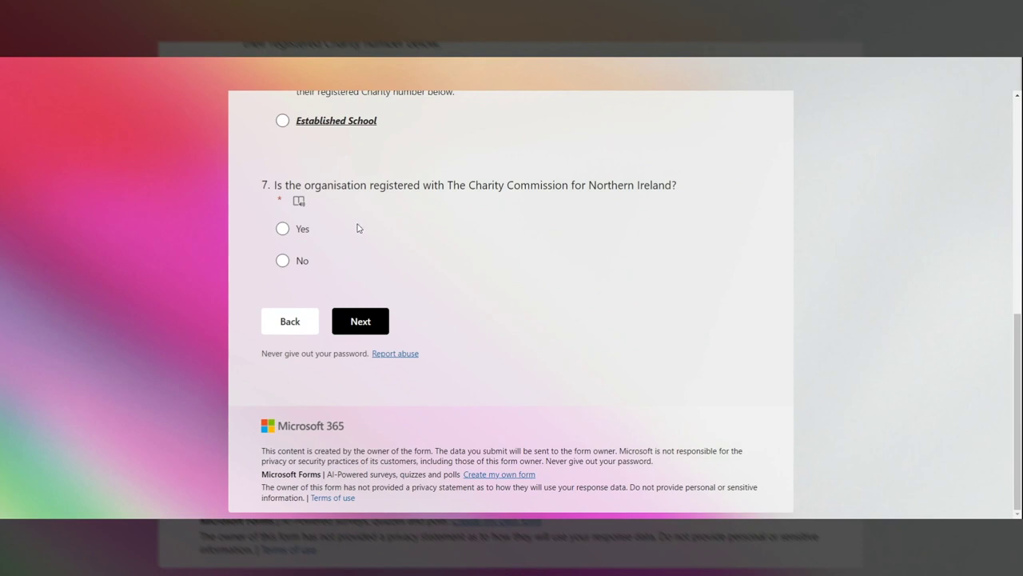
click(284, 262)
click(282, 229)
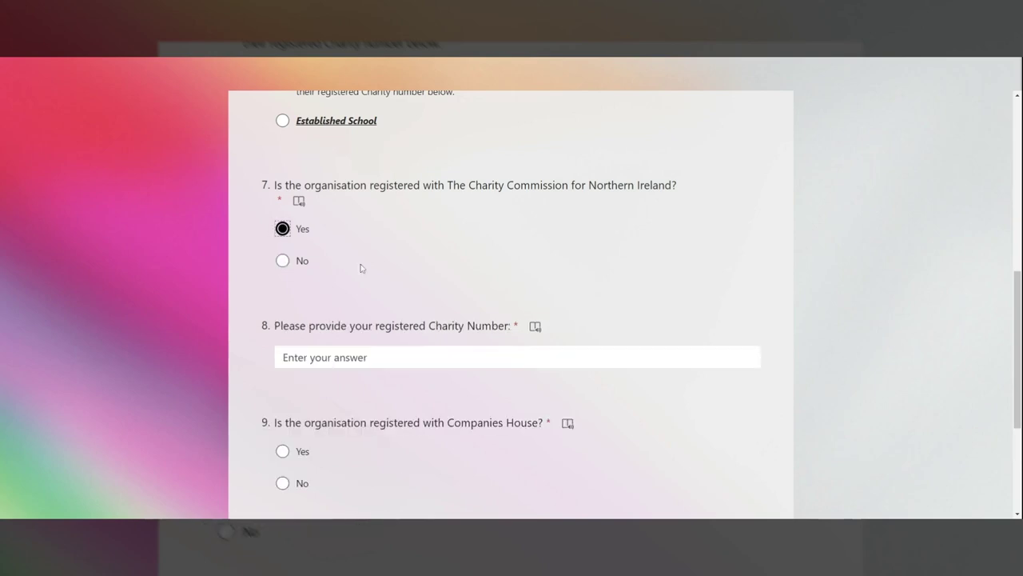
key(Tab)
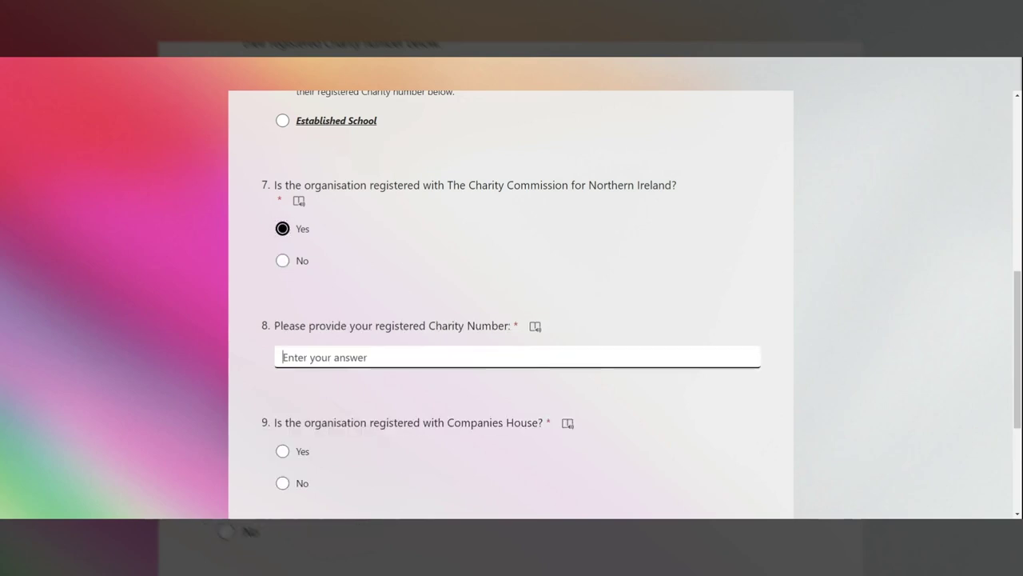
click(283, 261)
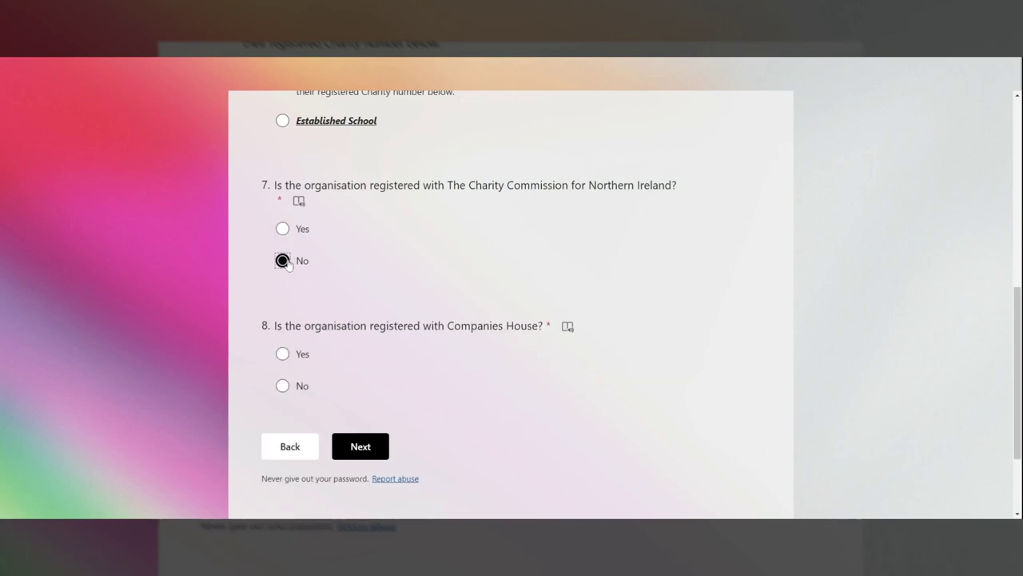
Answer No to the Companies House registration question
scroll(383, 254, down, 2)
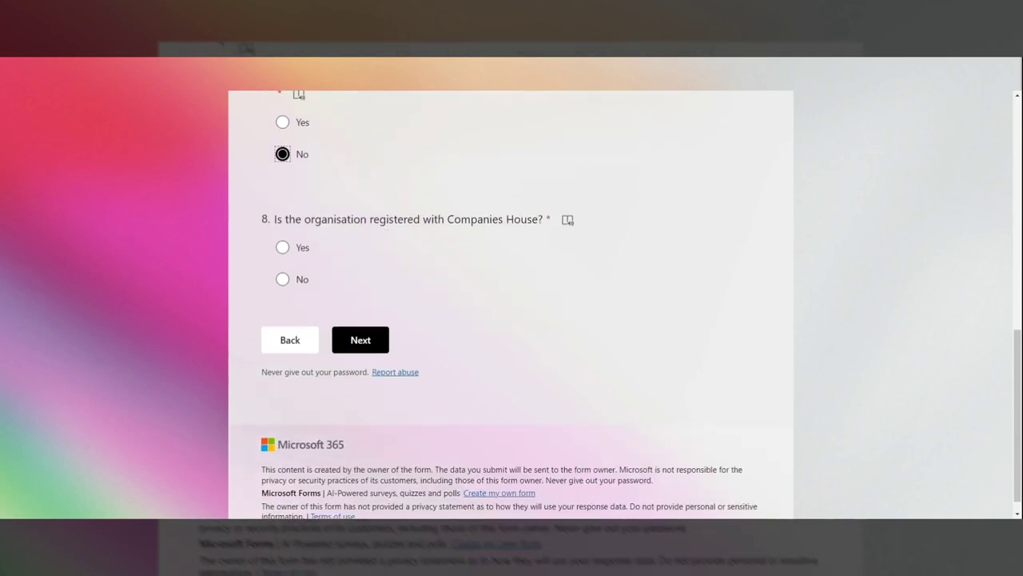
click(283, 248)
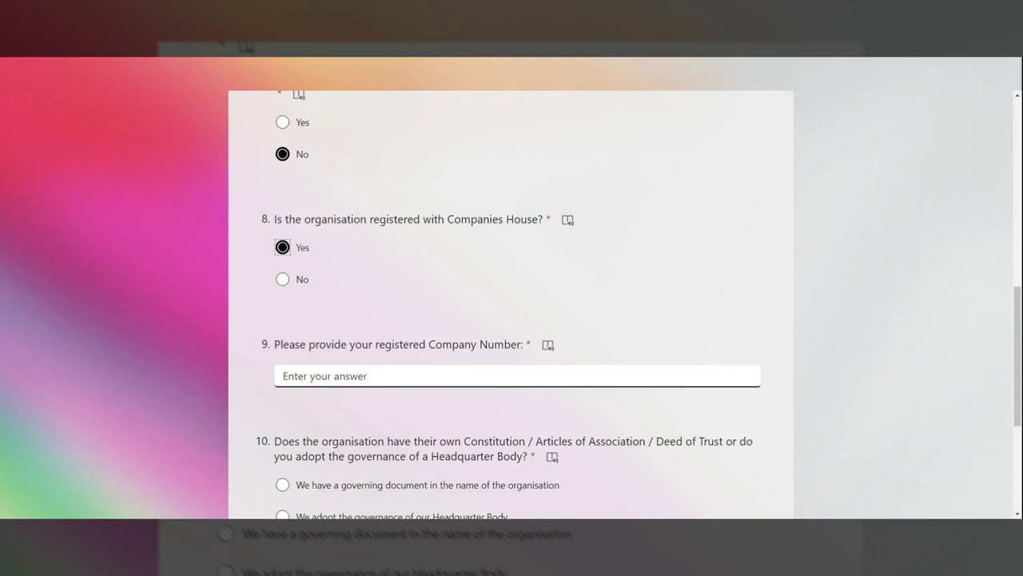
click(283, 280)
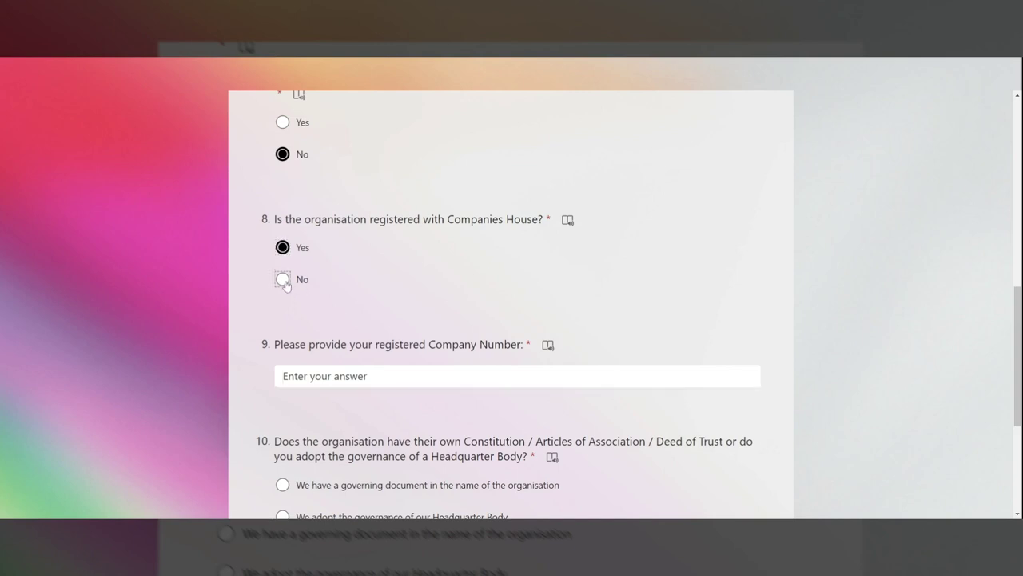
Select the own governing document option and enter 'name' and 'ema' for the chairperson
scroll(706, 290, down, 3)
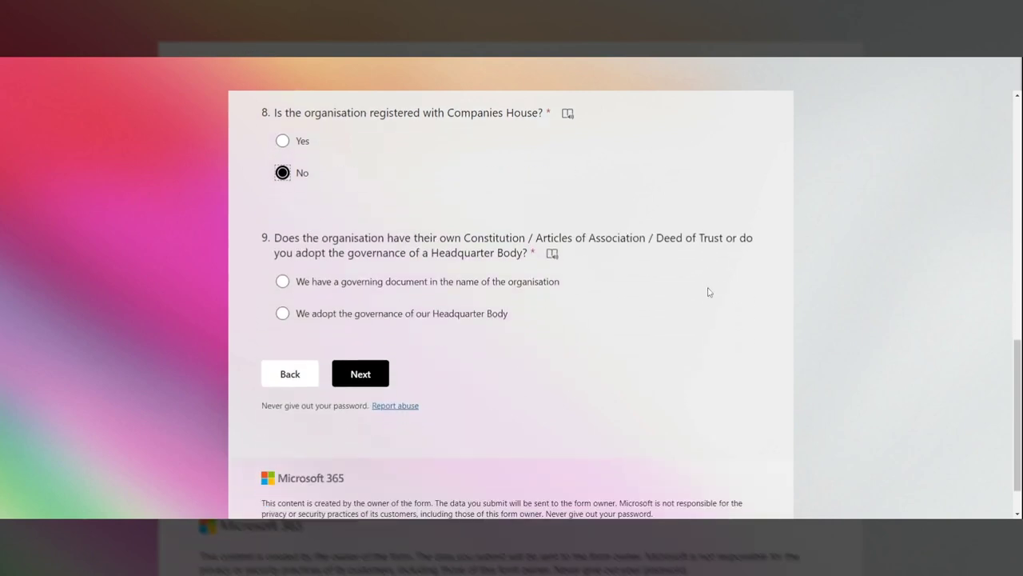
scroll(709, 312, down, 1)
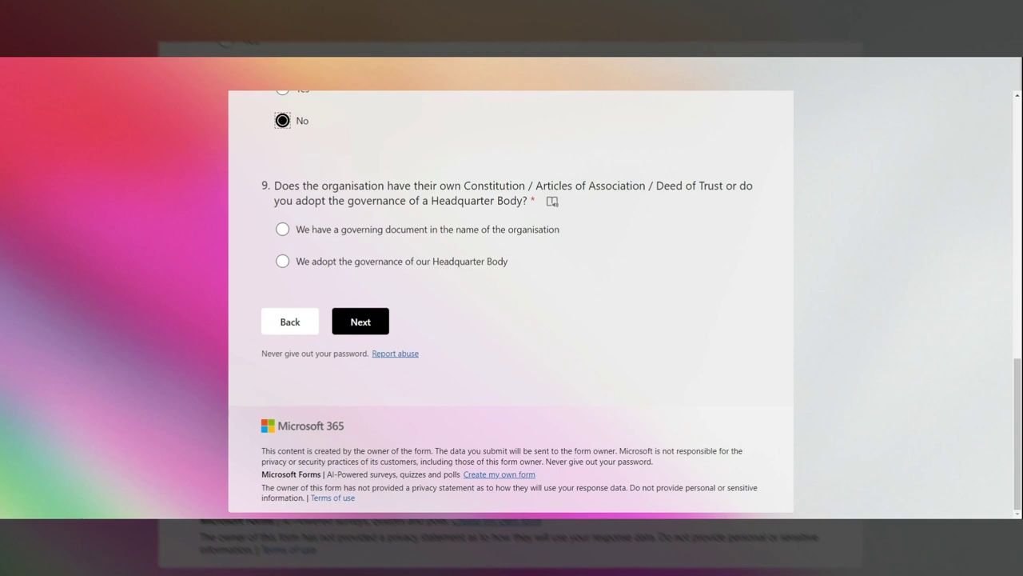
click(332, 264)
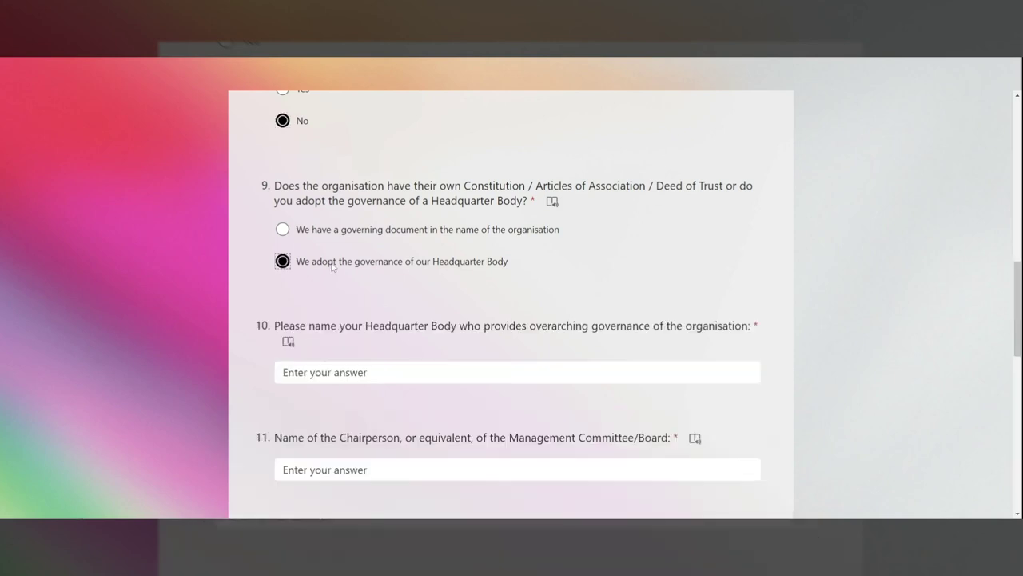
key(Tab)
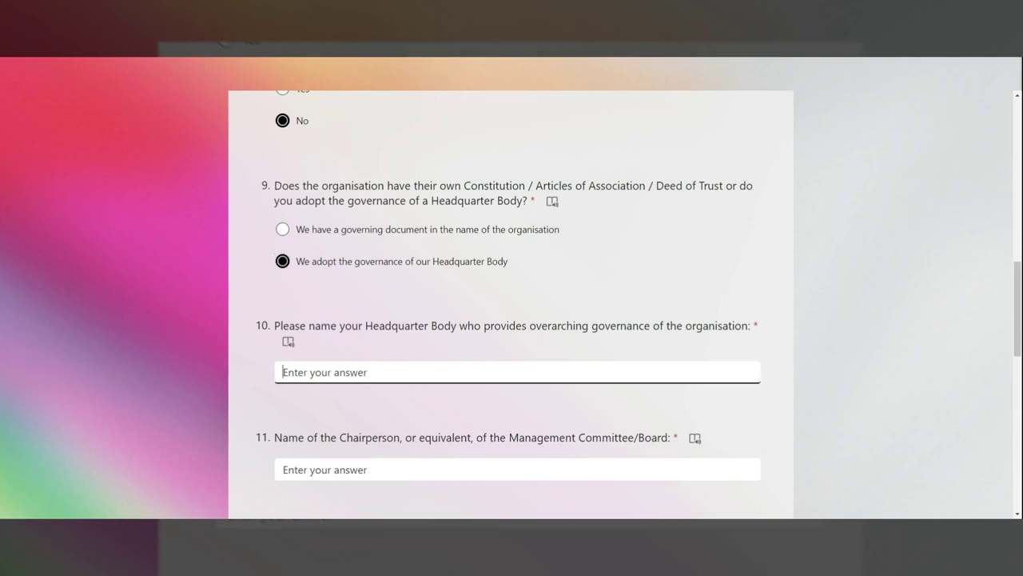
click(363, 232)
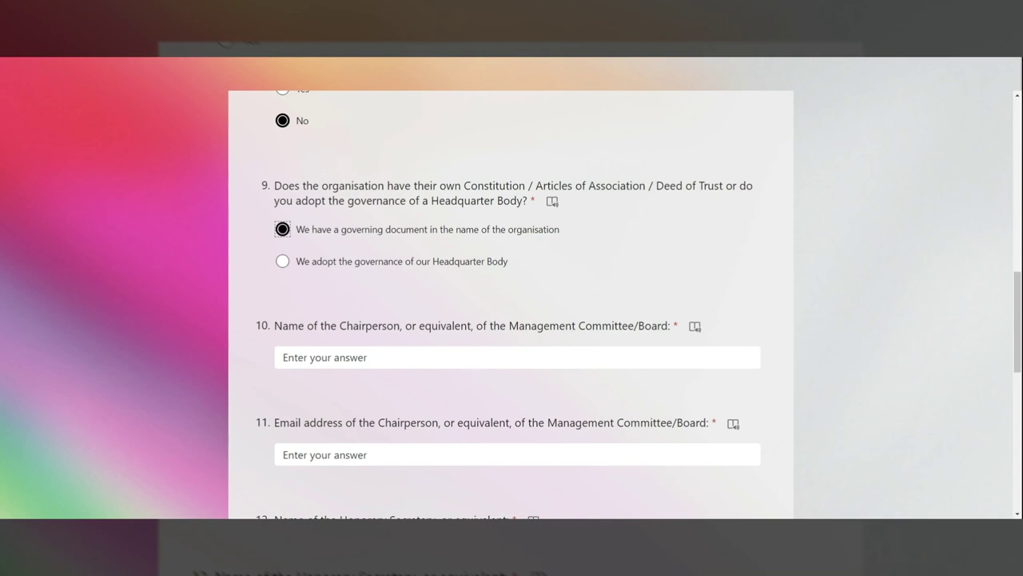
key(Tab)
text(name)
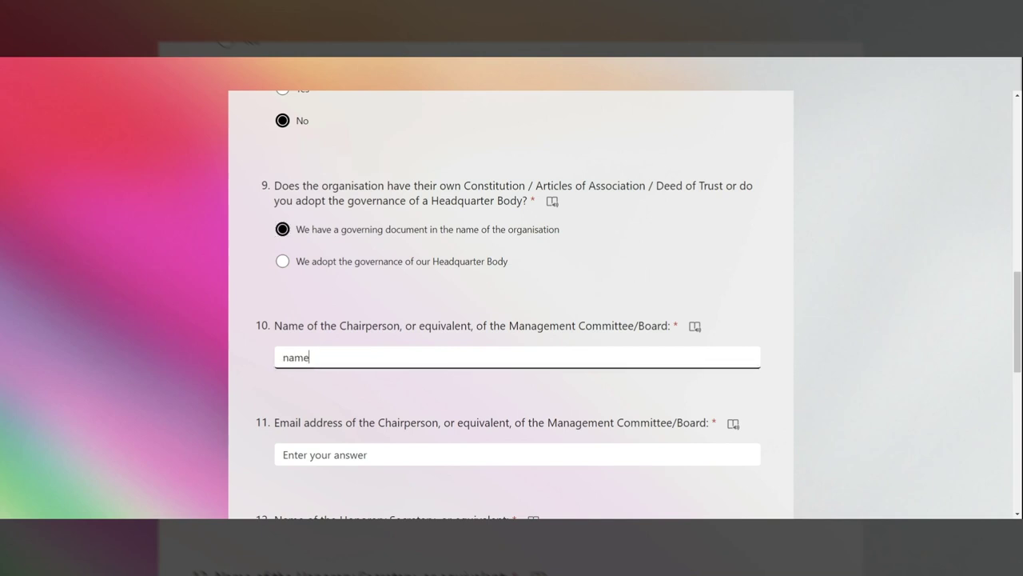
key(Tab)
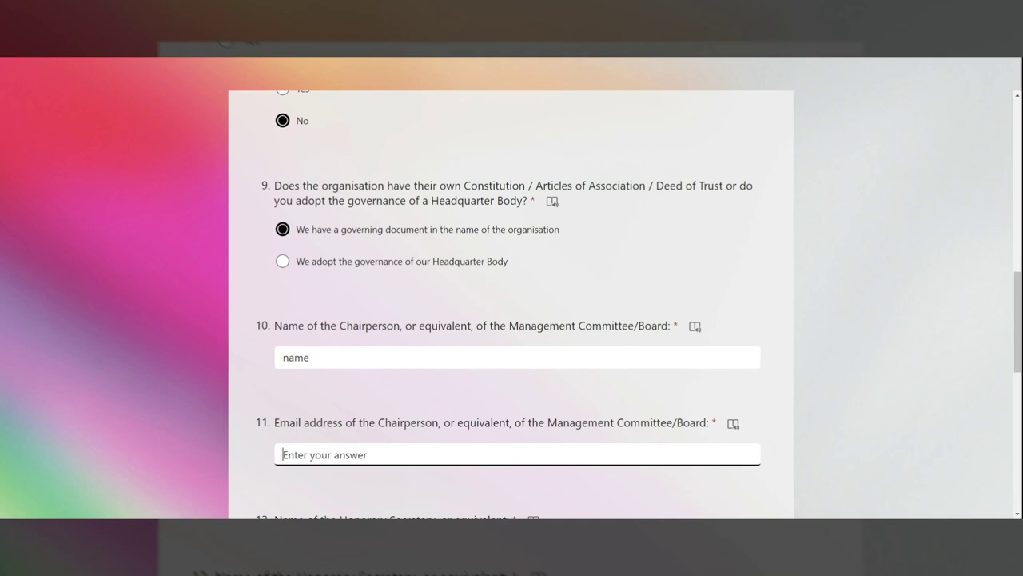
scroll(776, 318, down, 3)
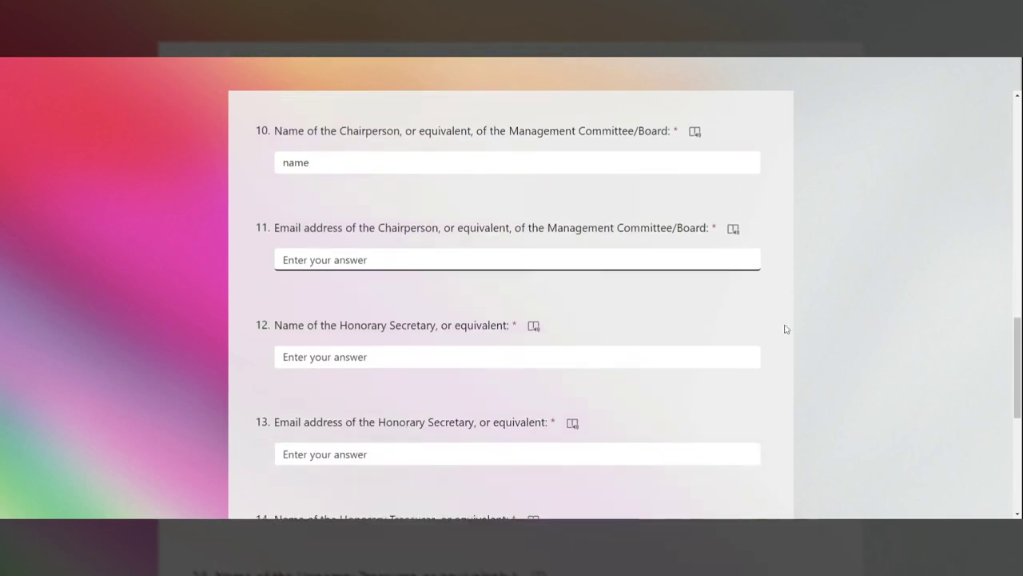
text(email)
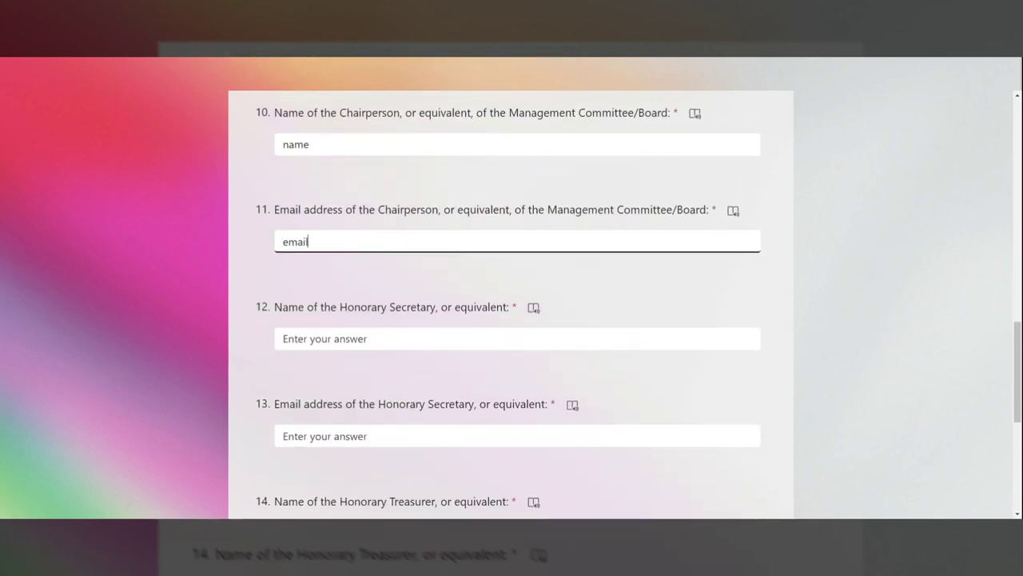
Fill the Honorary Secretary and Treasurer fields with 'name' and 'email', then continue
click(476, 338)
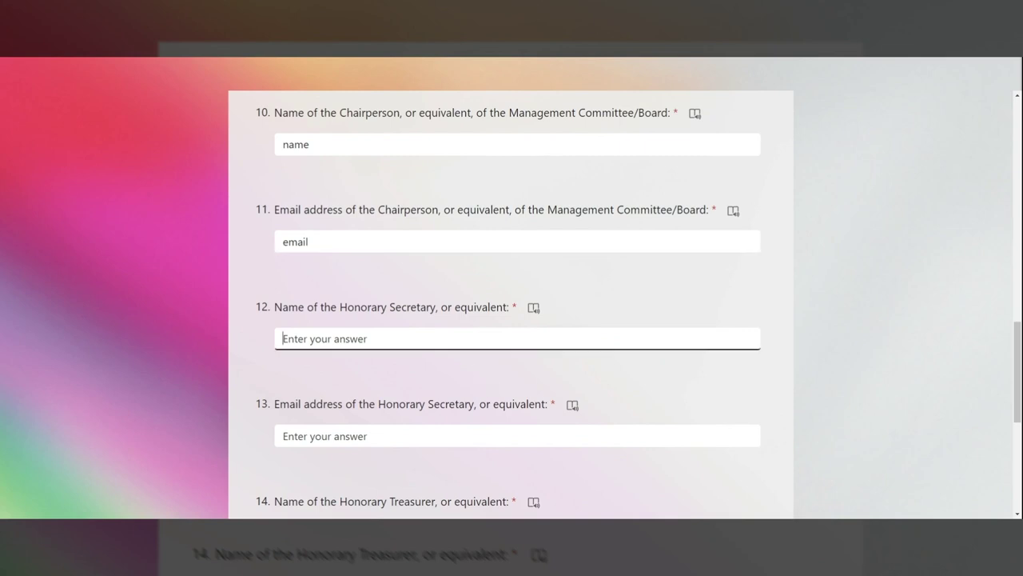
text(name)
click(518, 436)
text(email)
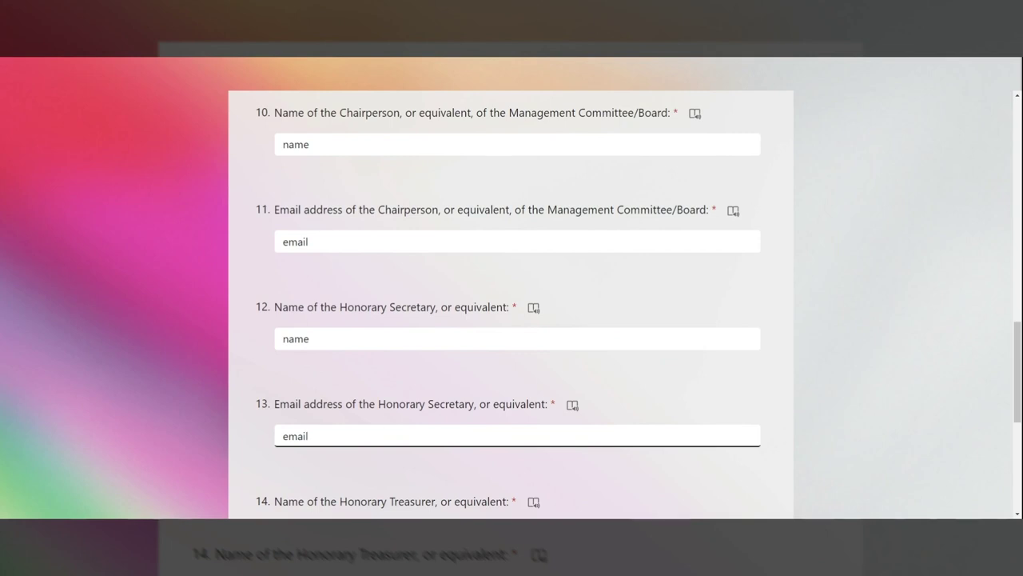
scroll(320, 361, down, 2)
click(341, 372)
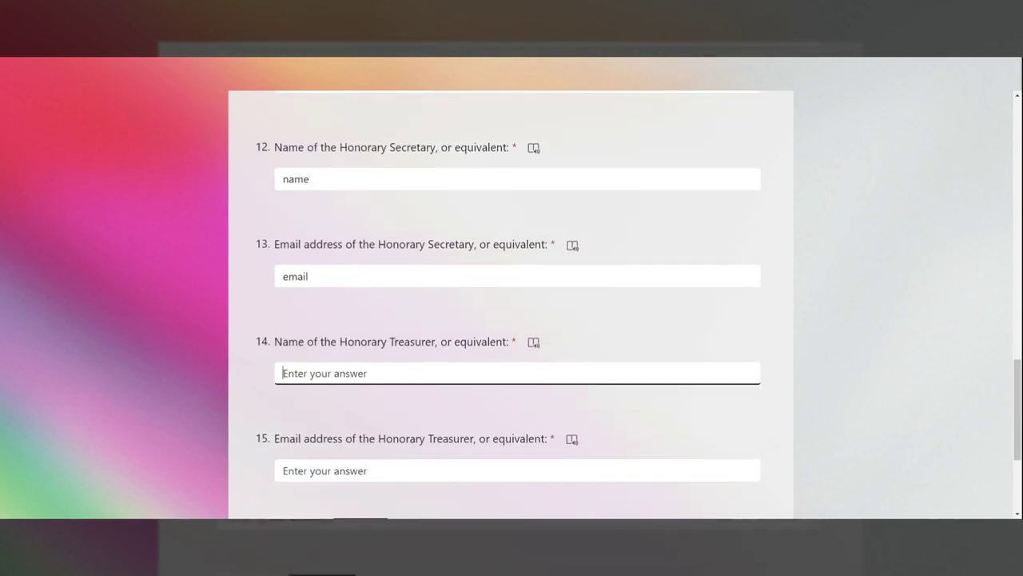
text(name)
click(320, 470)
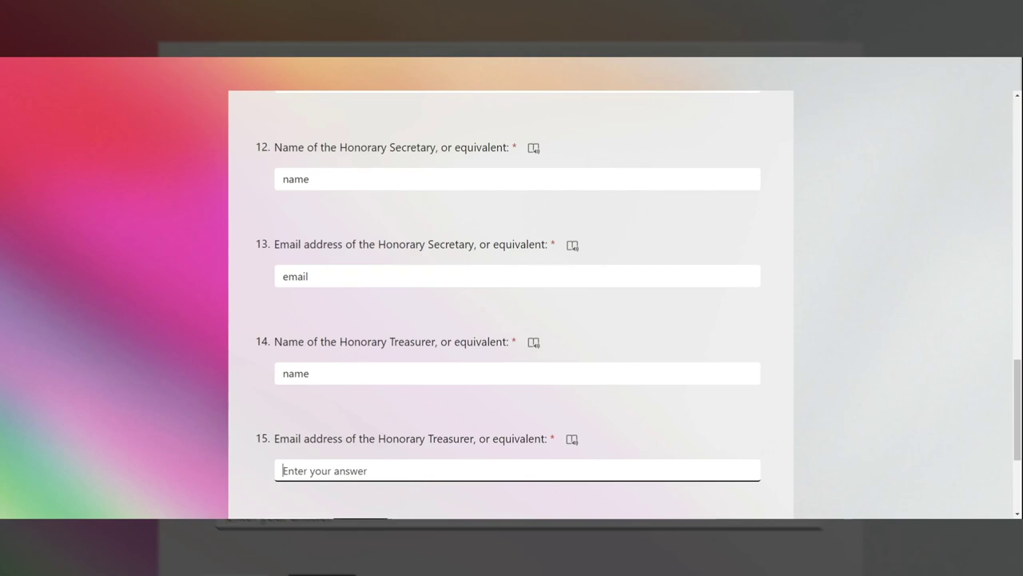
text(email)
scroll(448, 364, down, 3)
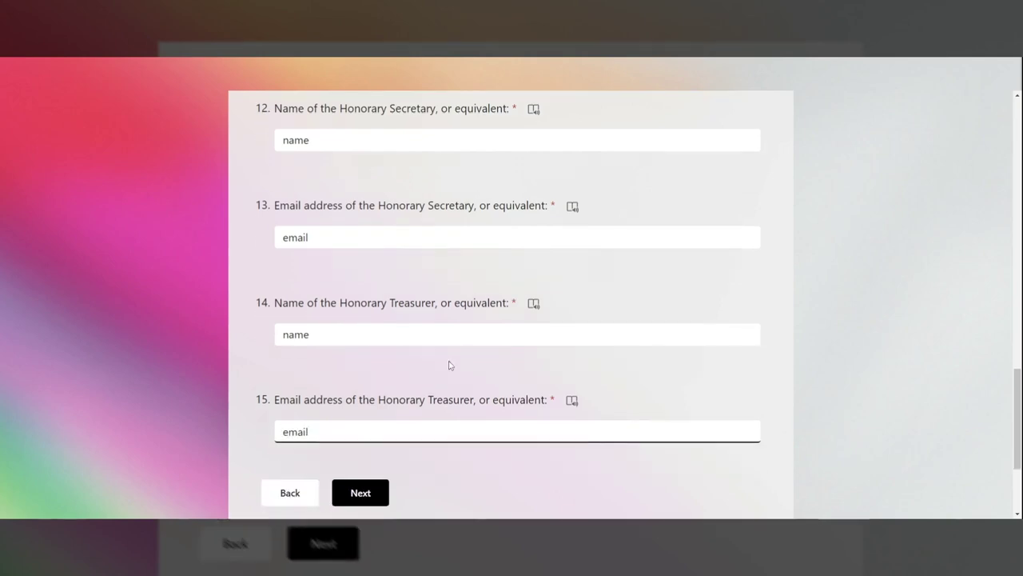
click(361, 320)
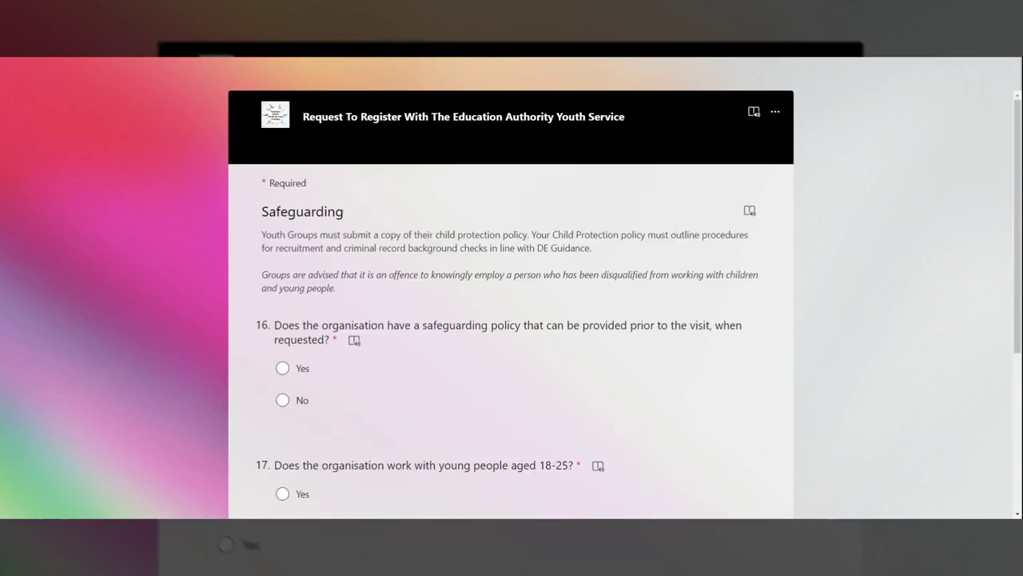
Answer Yes to Q16 and Q17, choose 'Our safeguarding policy includes 18-25' for Q18, and continue
scroll(676, 381, down, 2)
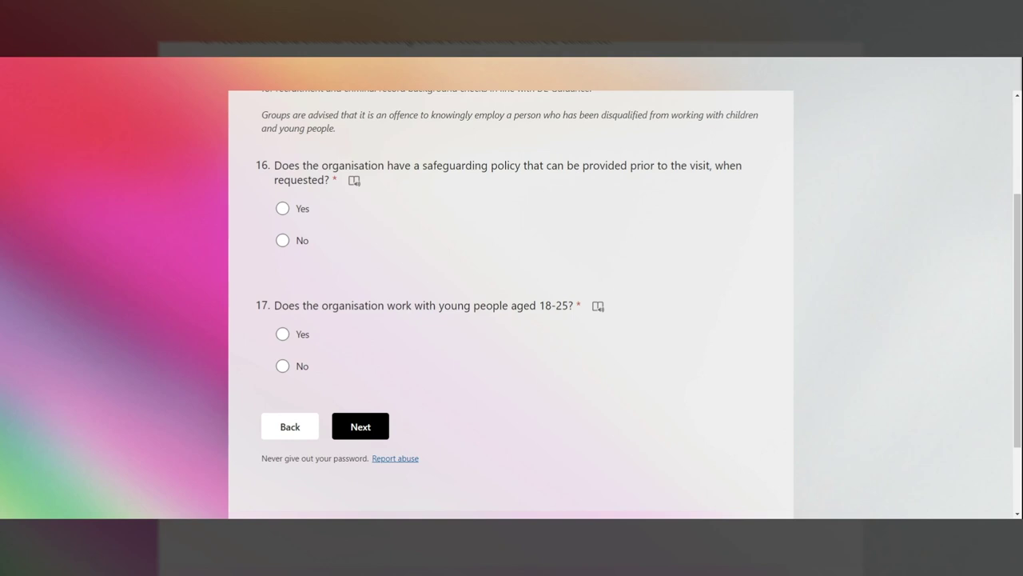
click(283, 208)
scroll(656, 274, down, 1)
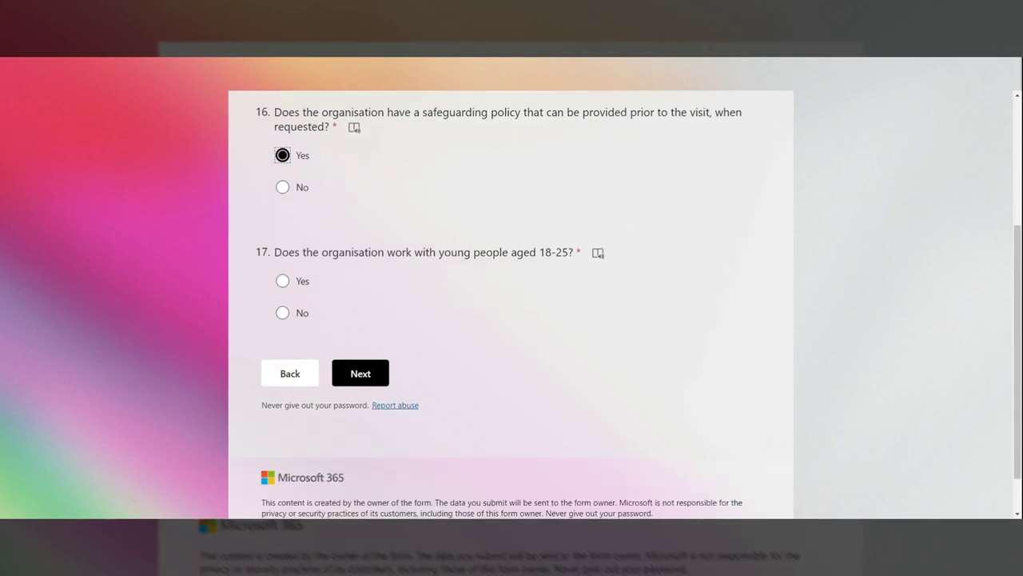
scroll(434, 279, down, 1)
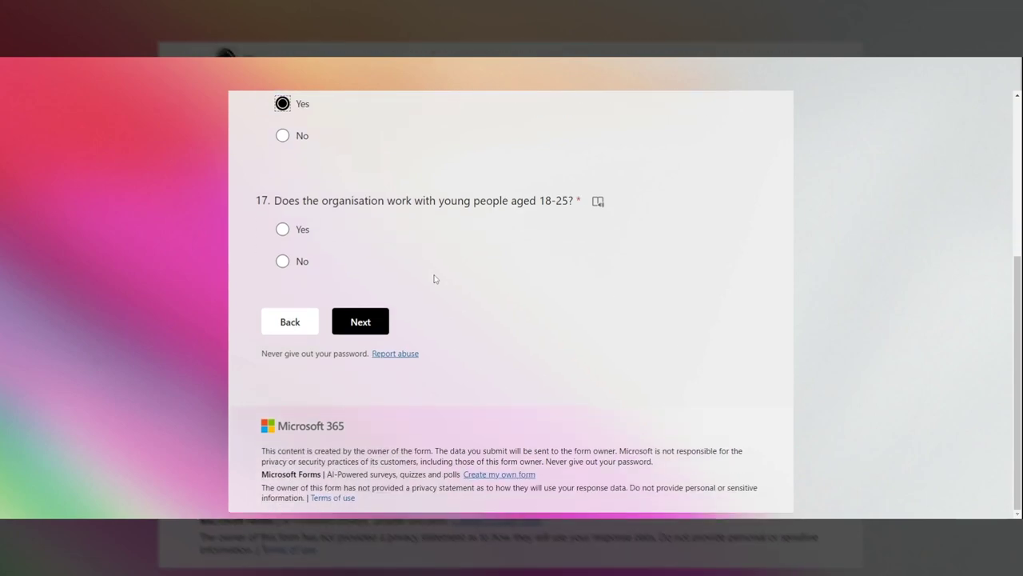
click(283, 229)
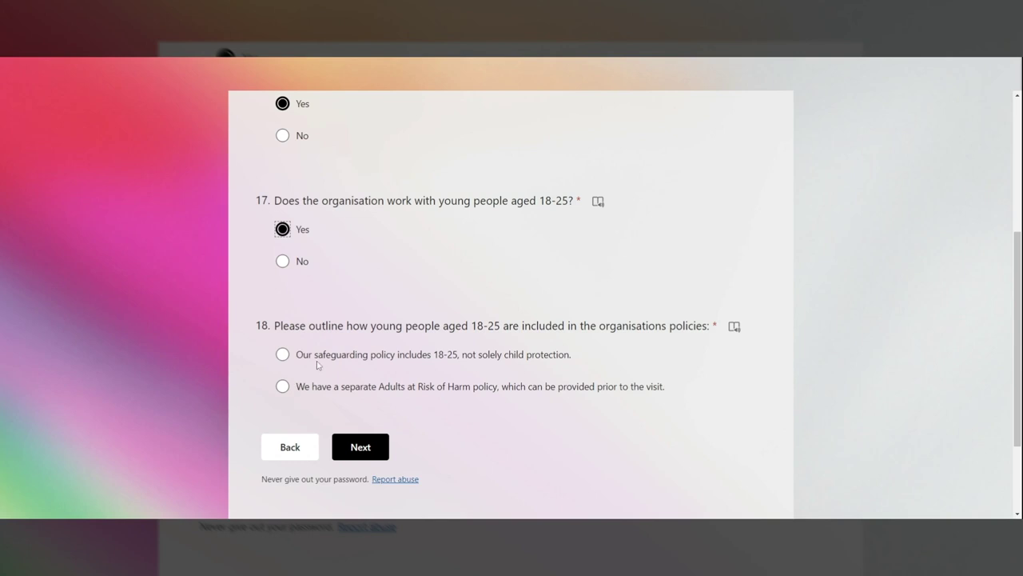
click(284, 357)
click(339, 387)
click(346, 357)
click(384, 453)
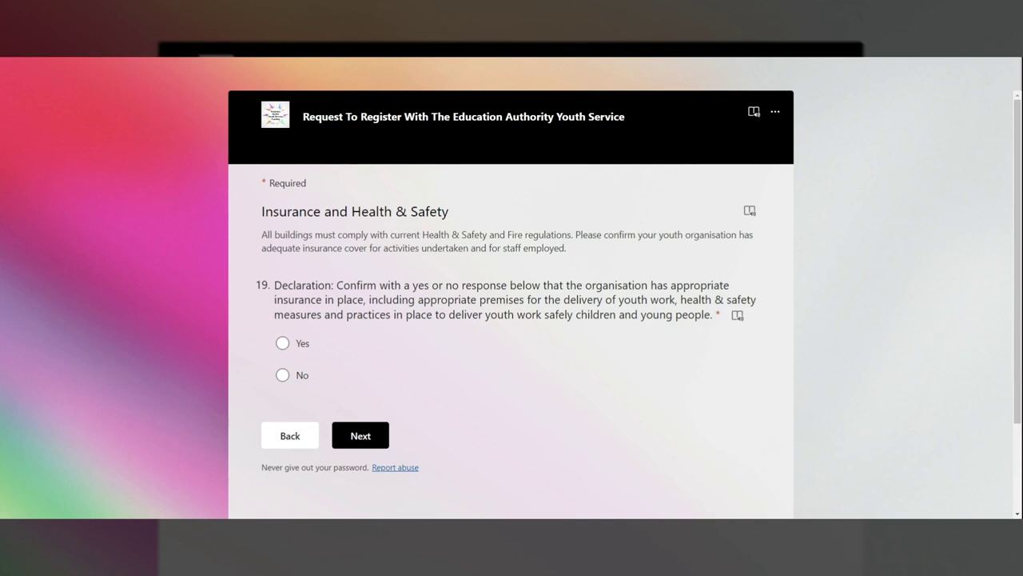
Confirm appropriate insurance and health & safety, then move on to the Bank Account page
click(283, 343)
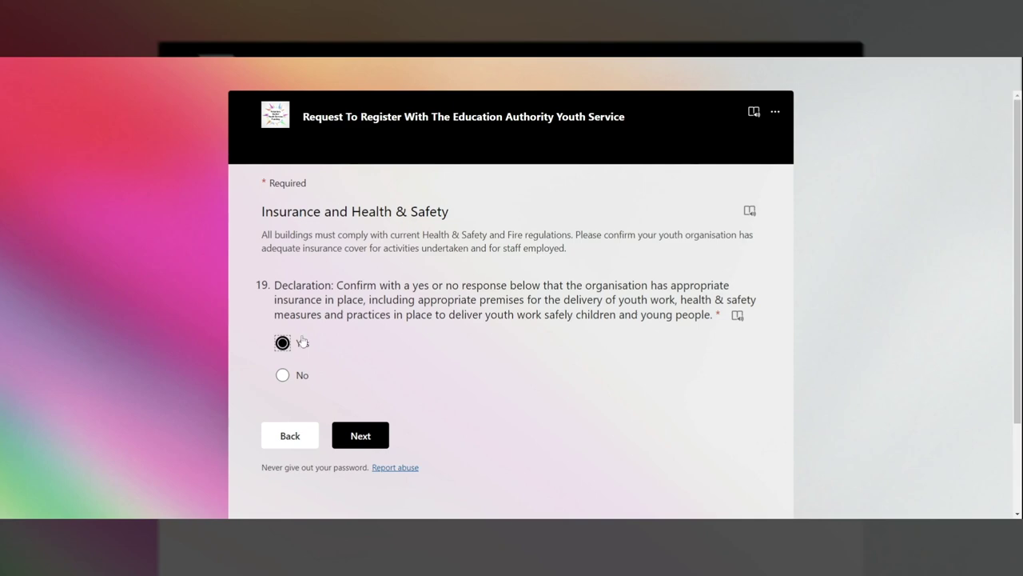
click(379, 435)
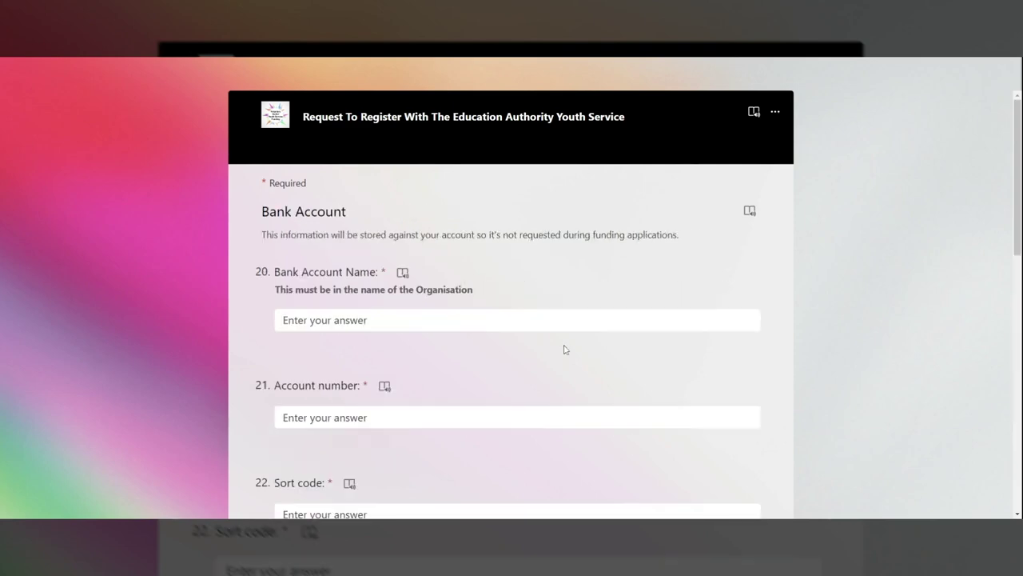
scroll(820, 345, down, 1)
scroll(807, 329, down, 1)
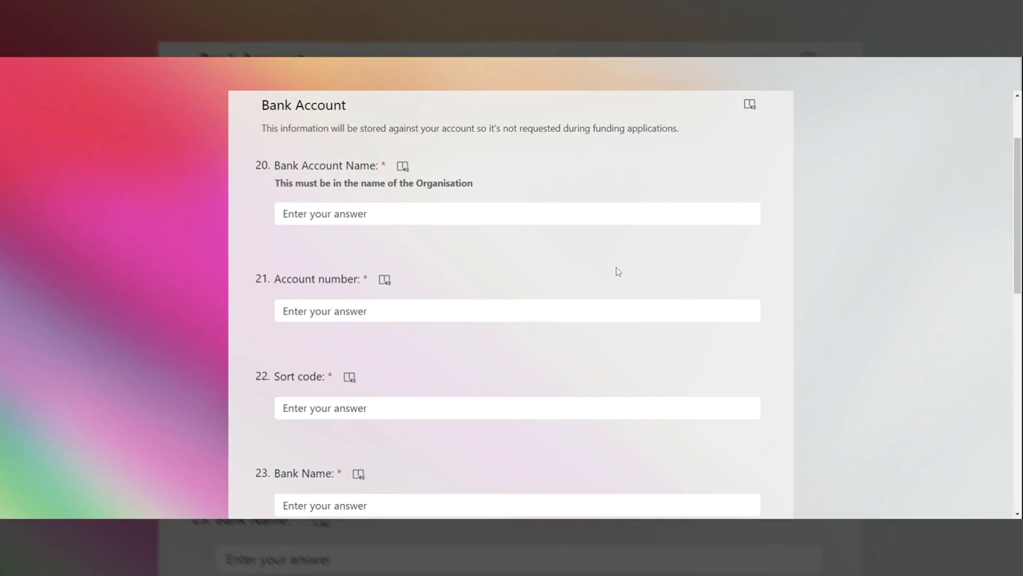
Enter '123 Youth Club' as account name, a sample account number and sort code, and bank name 123
click(444, 219)
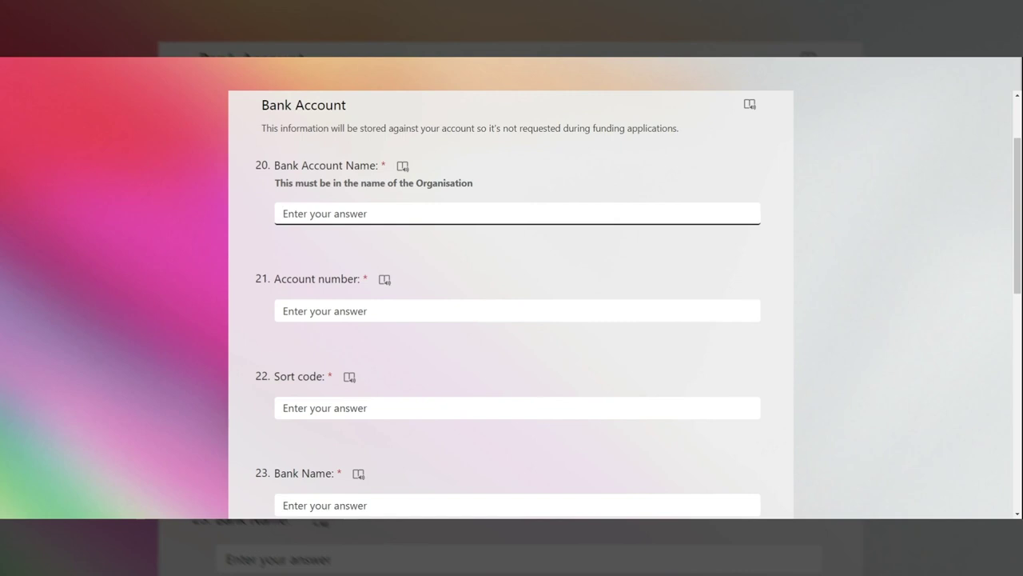
text(123 Youth Club)
click(470, 248)
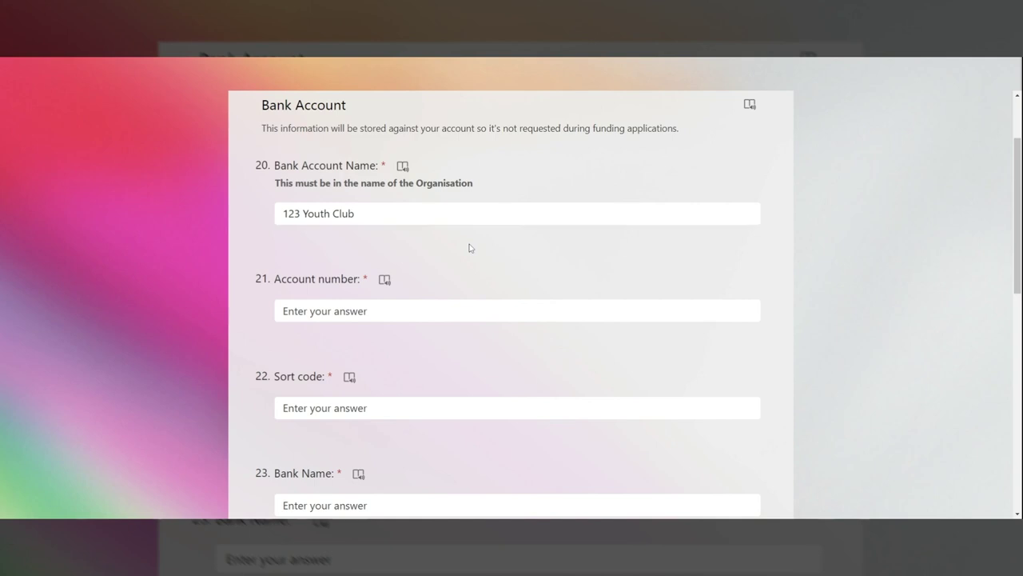
scroll(470, 247, down, 1)
key(Tab)
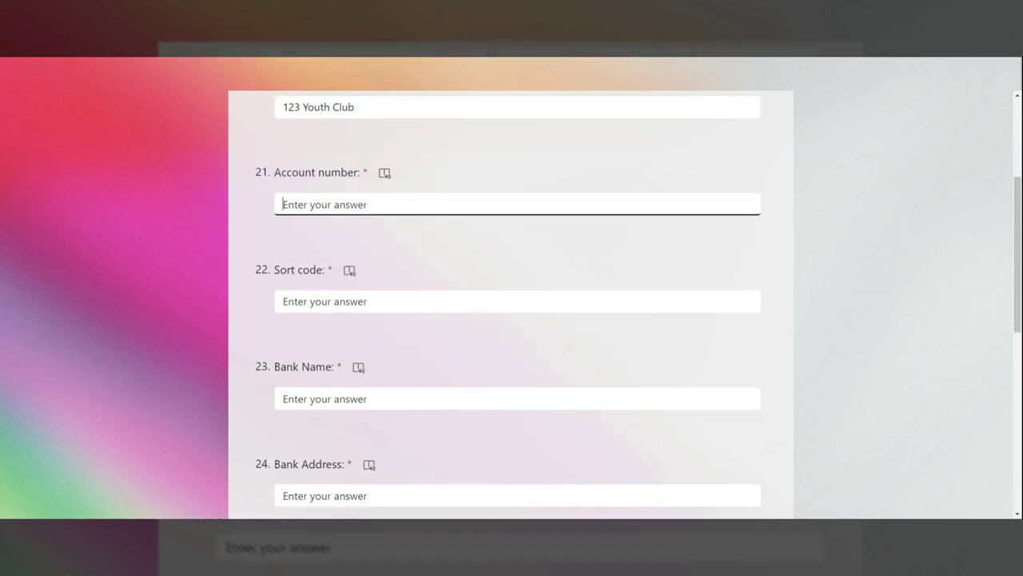
text(777)
key(Tab)
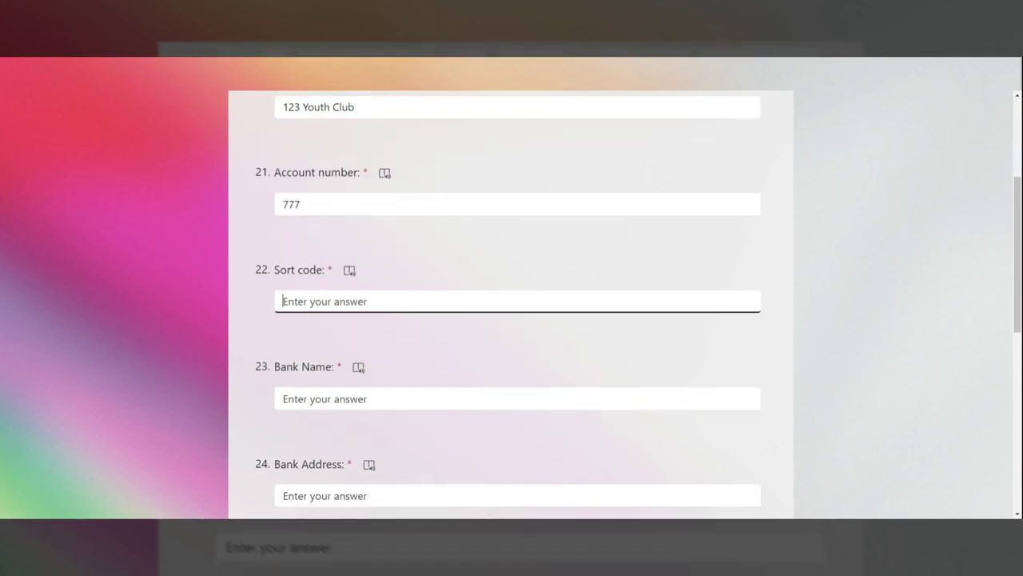
text(777)
key(Tab)
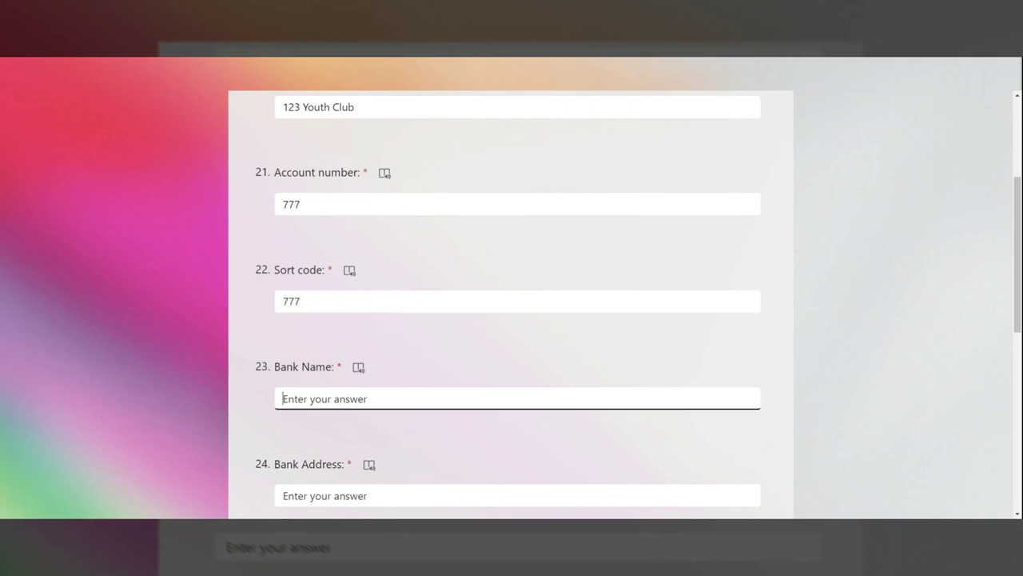
text(123)
Set bank address and postcode to 123, answer Yes to the bank-account declaration, and continue
key(Tab)
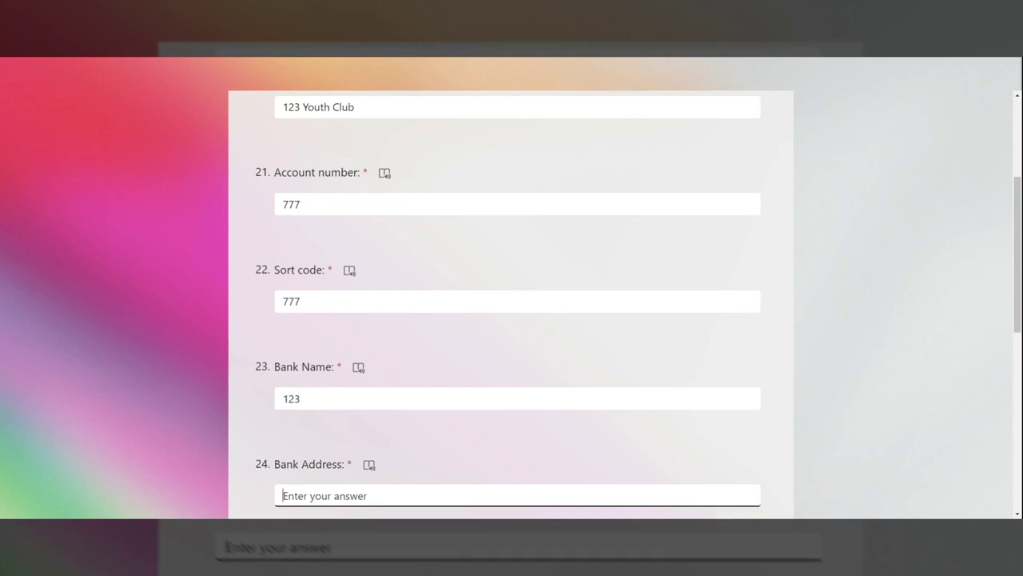
text(123)
scroll(832, 421, down, 5)
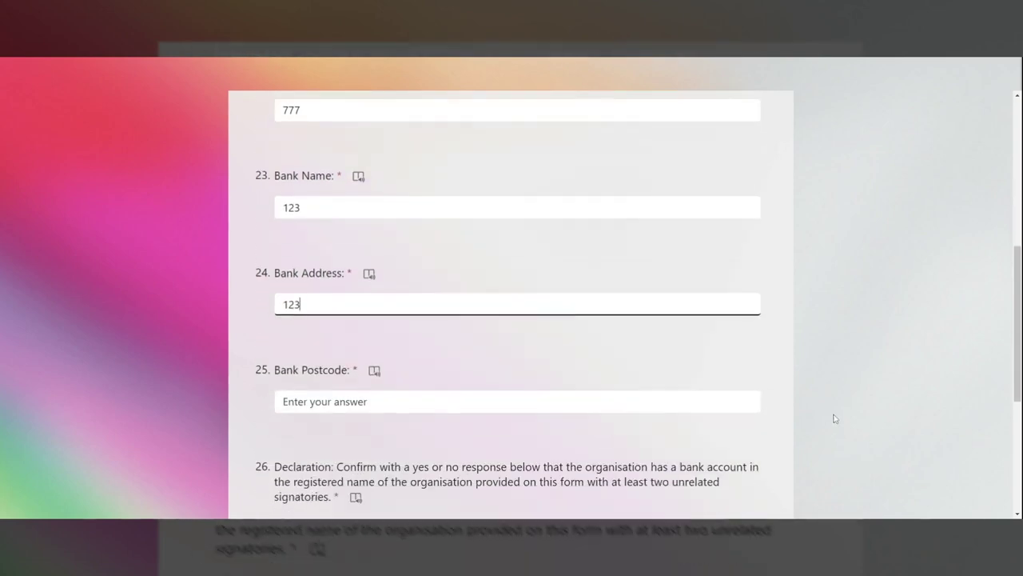
key(Tab)
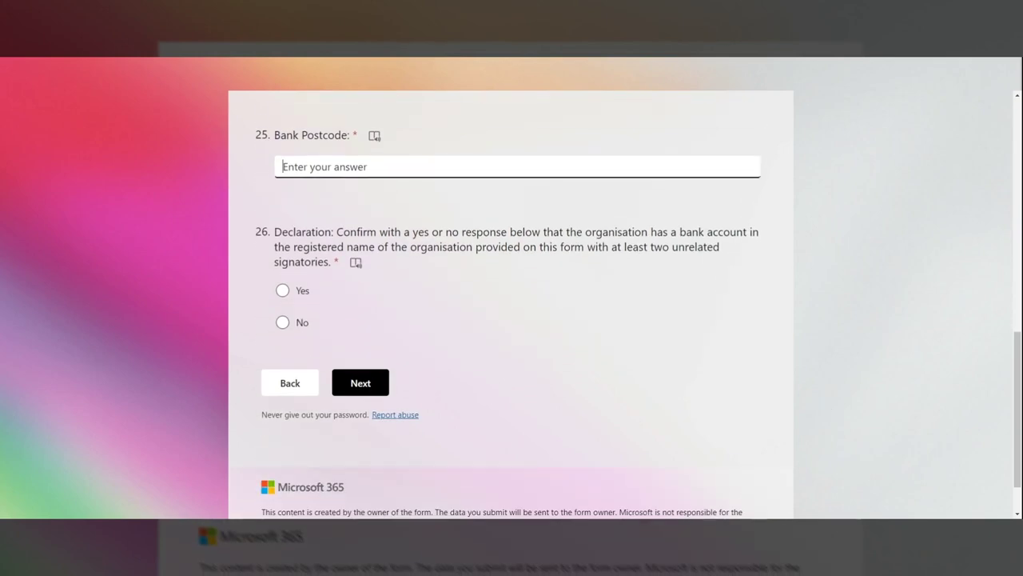
text(123)
scroll(802, 318, down, 1)
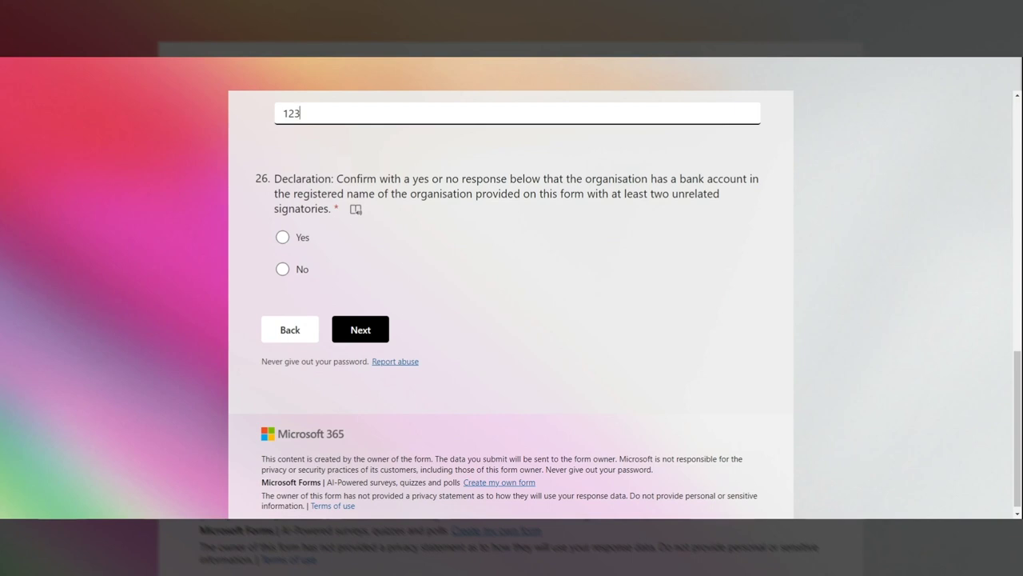
click(283, 238)
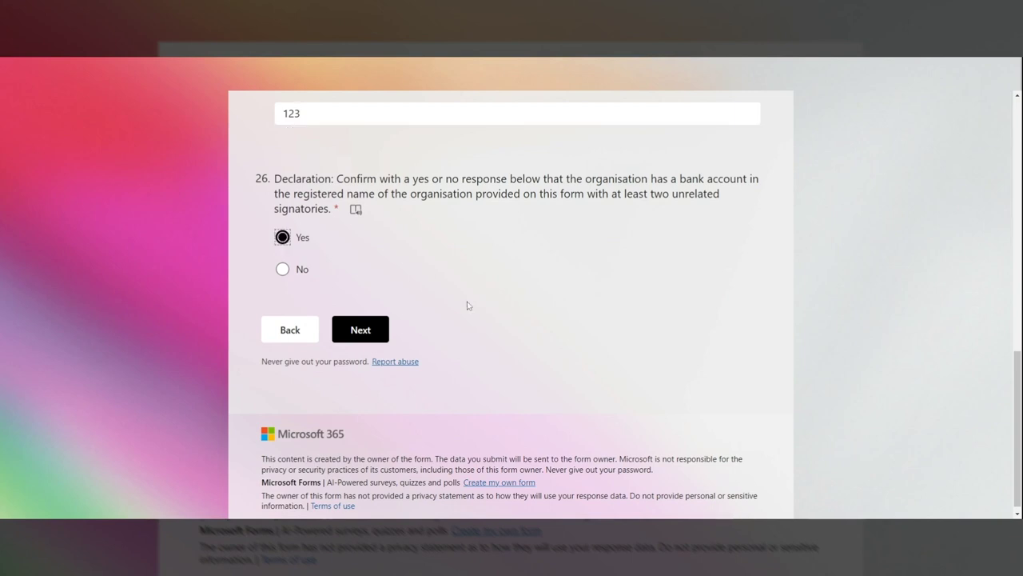
click(361, 333)
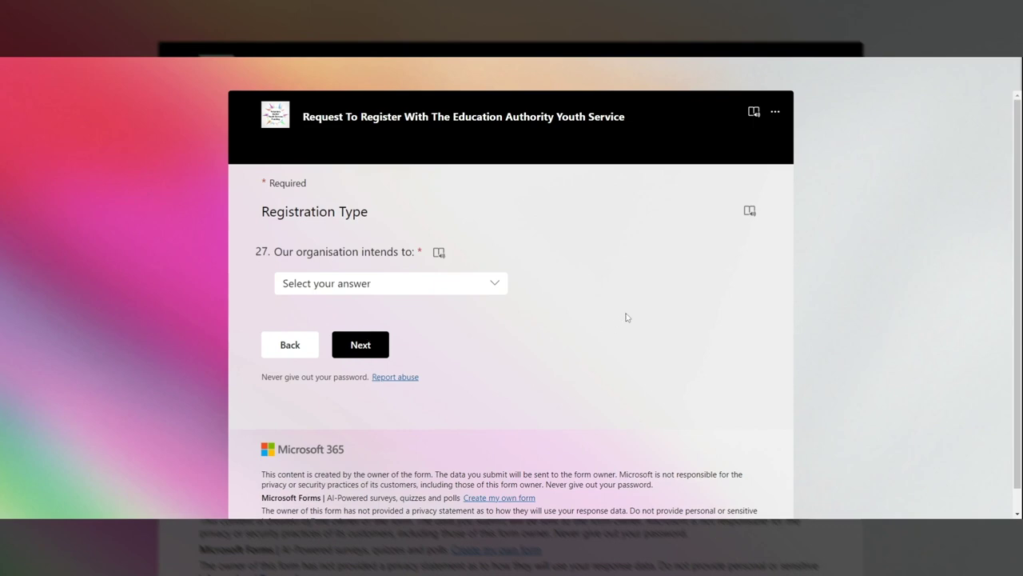
Choose 'Register with Education Authority as a Local Voluntary Youth Organisation' for question 27 and continue
click(412, 290)
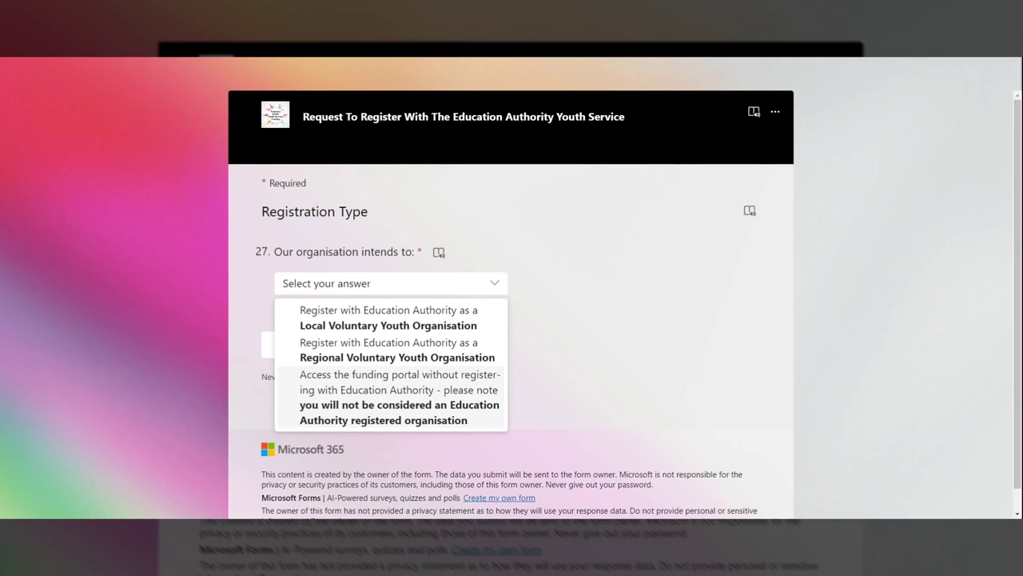
click(410, 322)
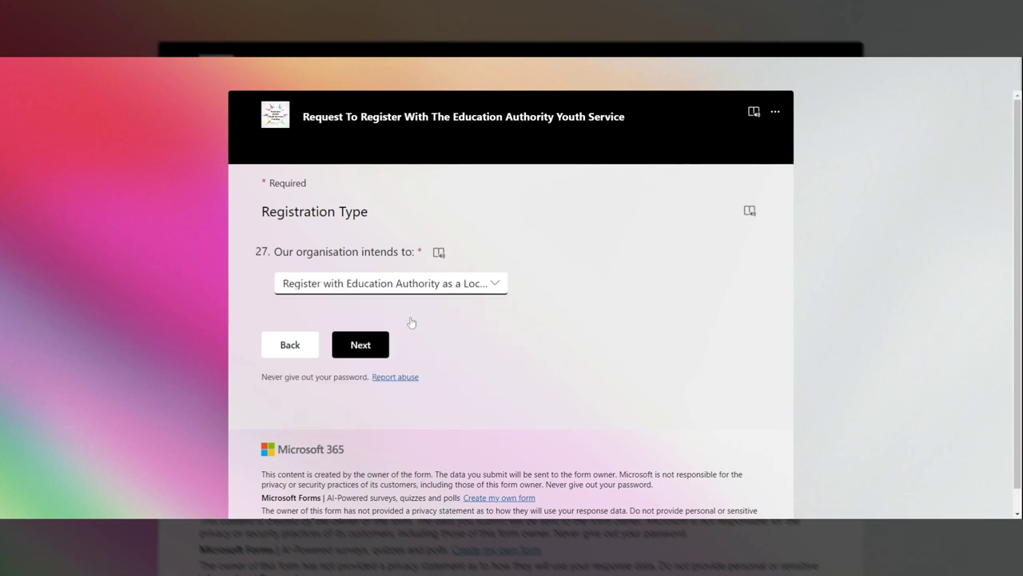
click(360, 347)
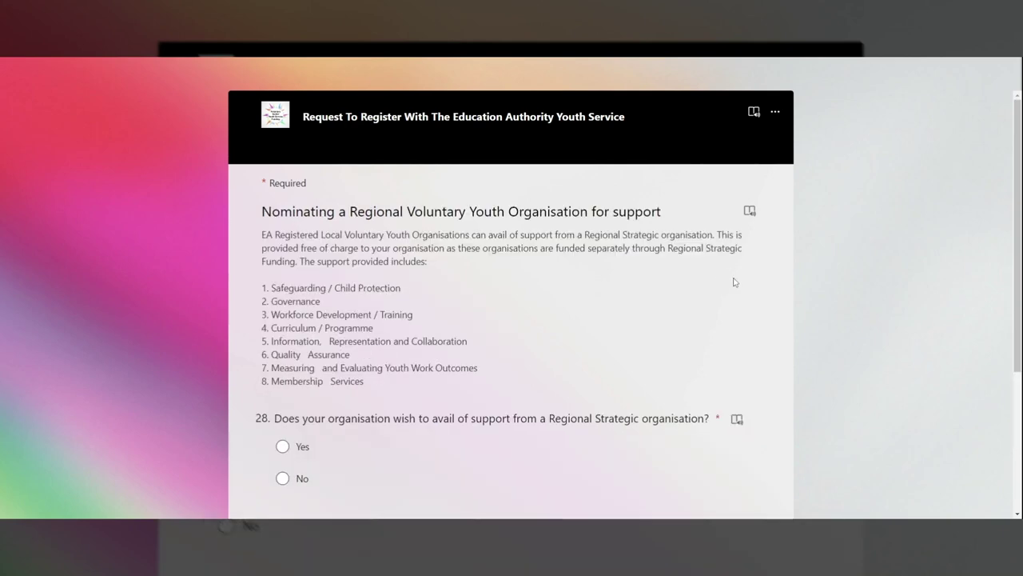
Review the eight listed support areas and answer Yes to wanting regional support
scroll(751, 288, down, 2)
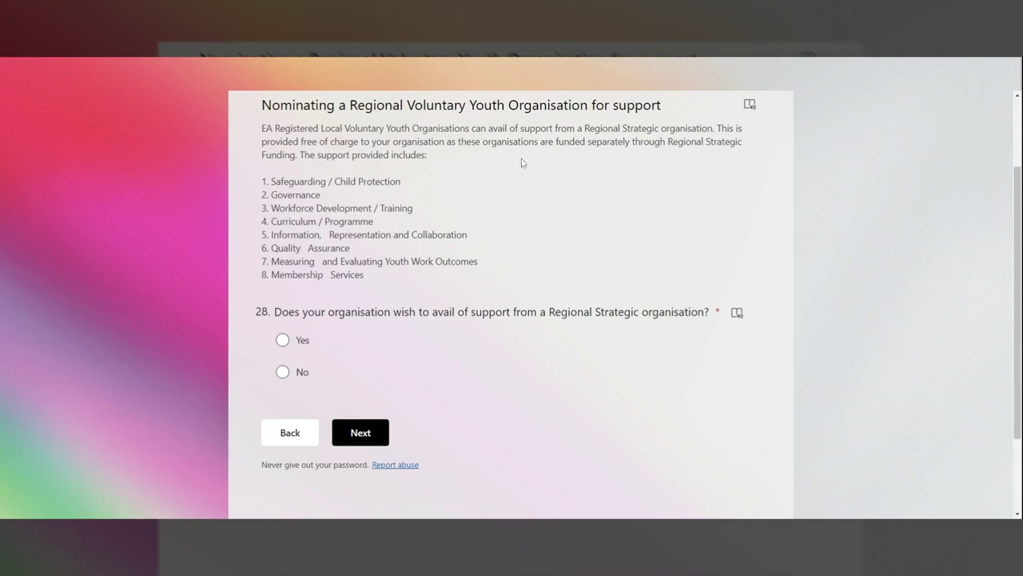
drag(262, 182, 369, 277)
click(400, 281)
click(283, 341)
scroll(683, 317, down, 2)
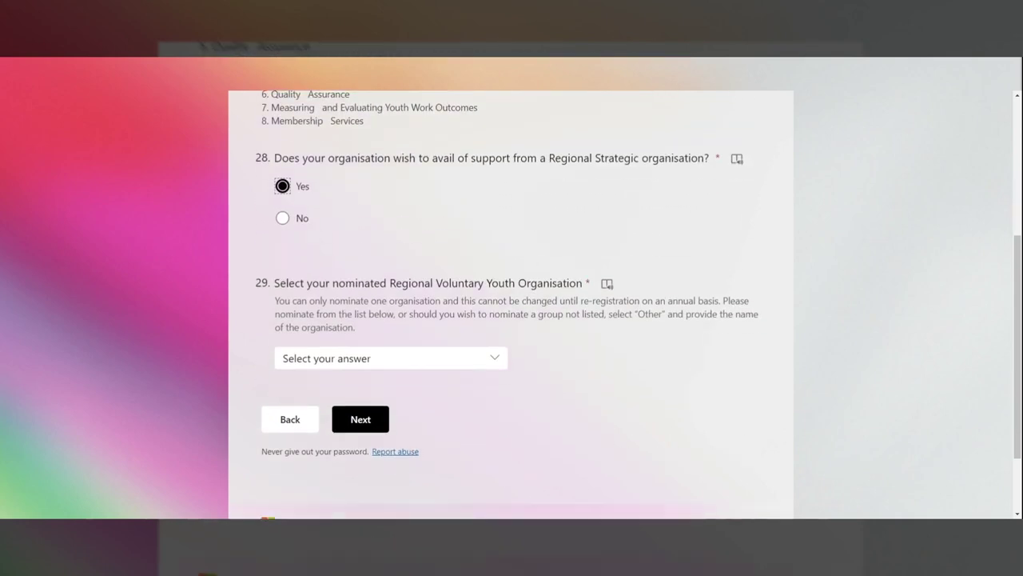
scroll(459, 343, down, 1)
Nominate Boys & Girls Clubs (NI) as the regional organisation, keeping question 28 at Yes
click(448, 300)
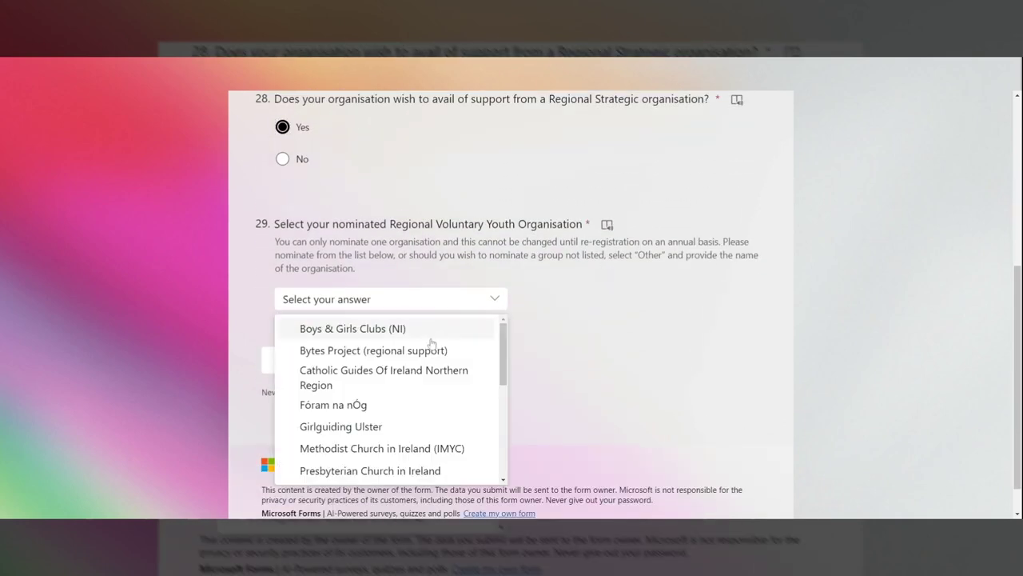
scroll(405, 376, down, 3)
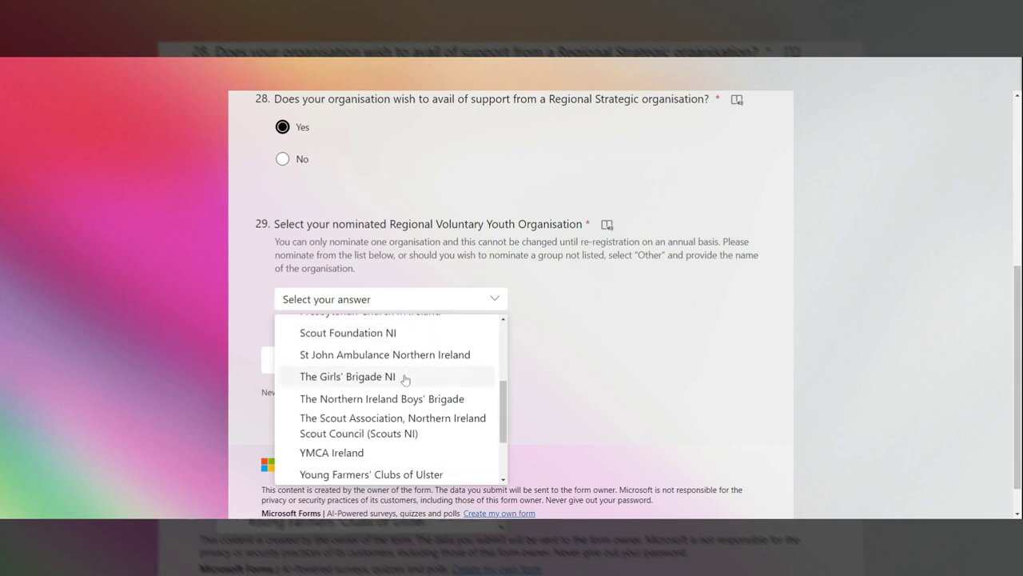
scroll(404, 377, up, 3)
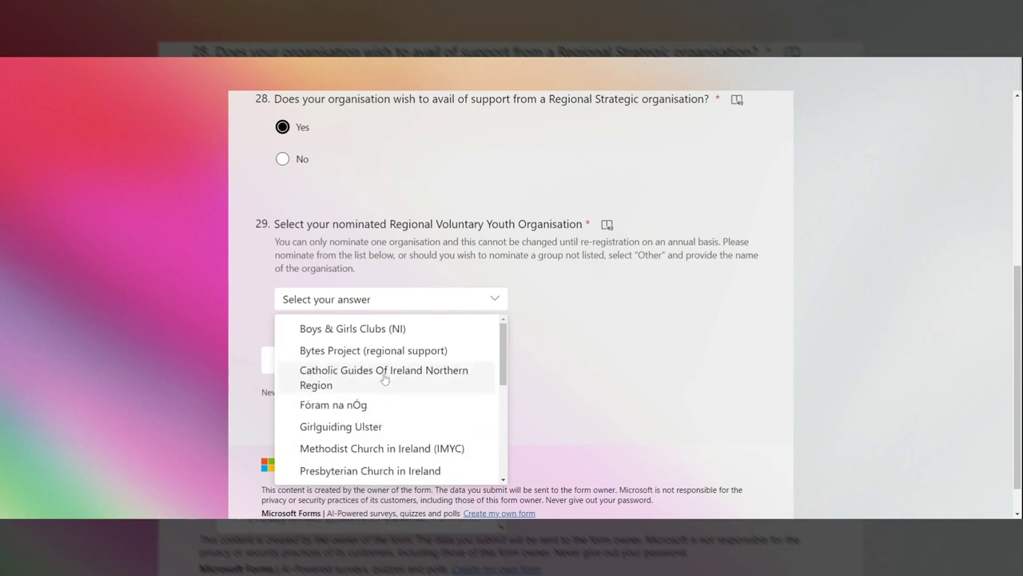
click(364, 341)
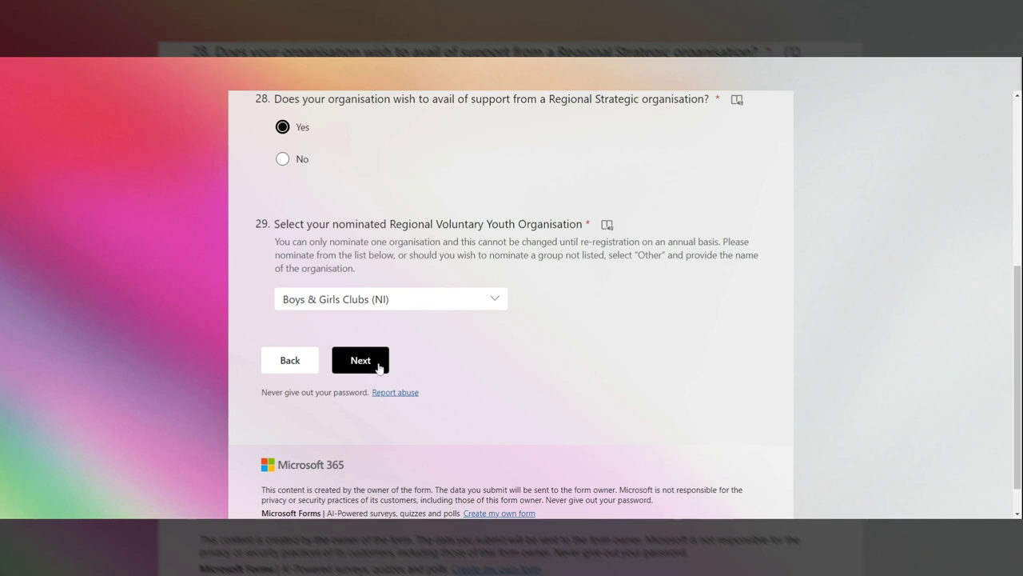
click(289, 159)
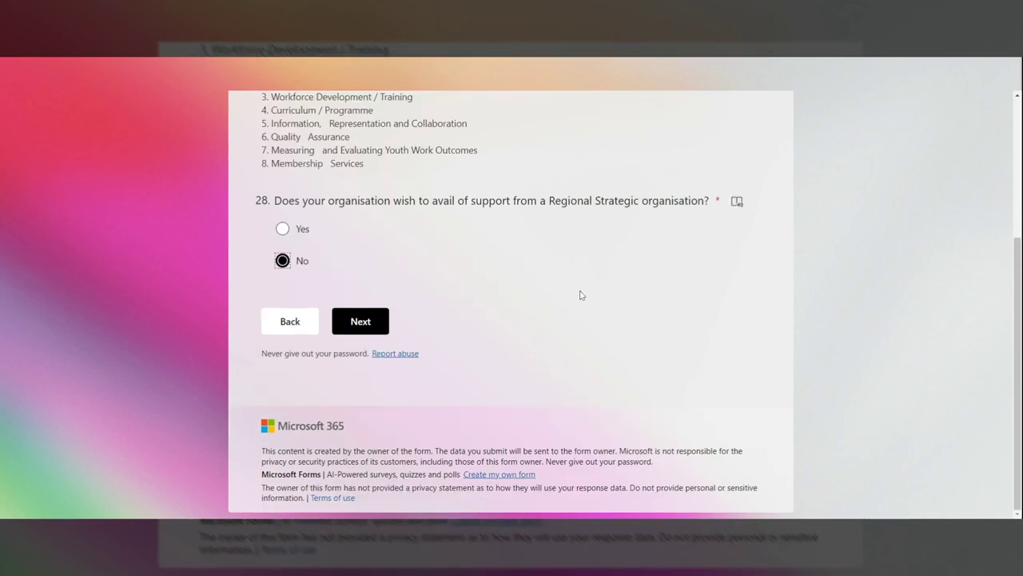
click(283, 230)
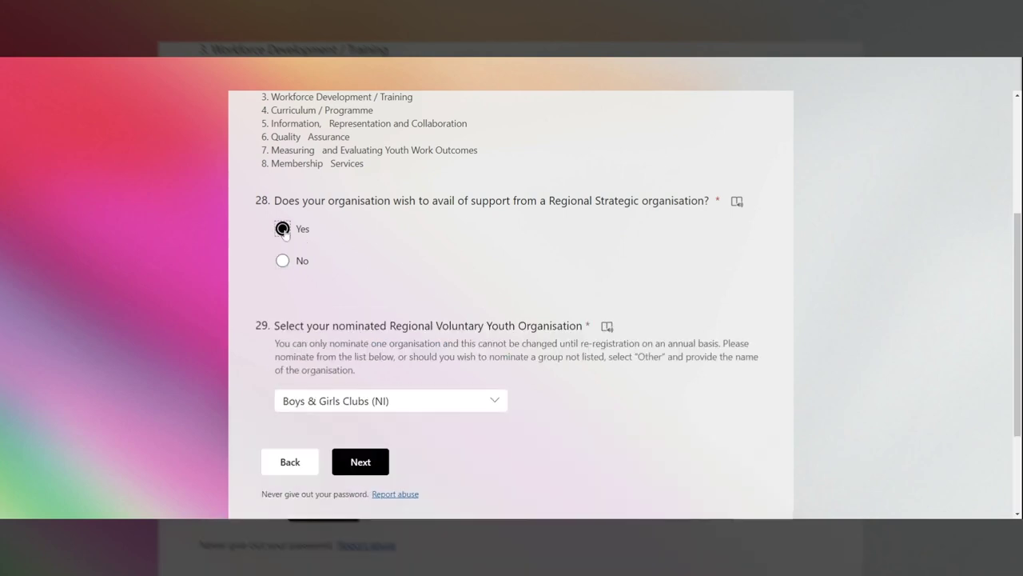
scroll(442, 413, down, 3)
On the Youth Membership page, enter 2 for question 30 and 3 for question 31
click(369, 363)
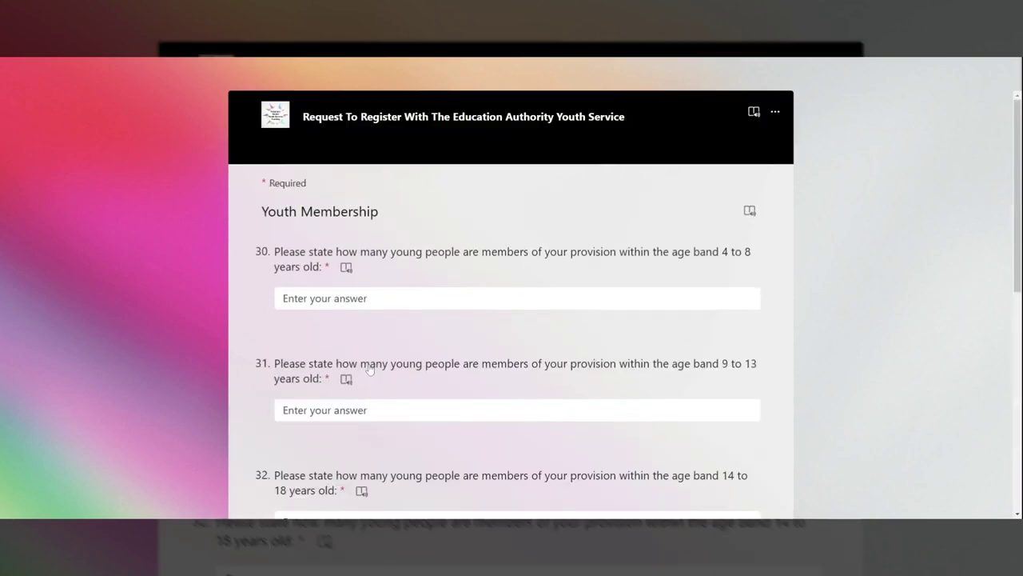
click(534, 298)
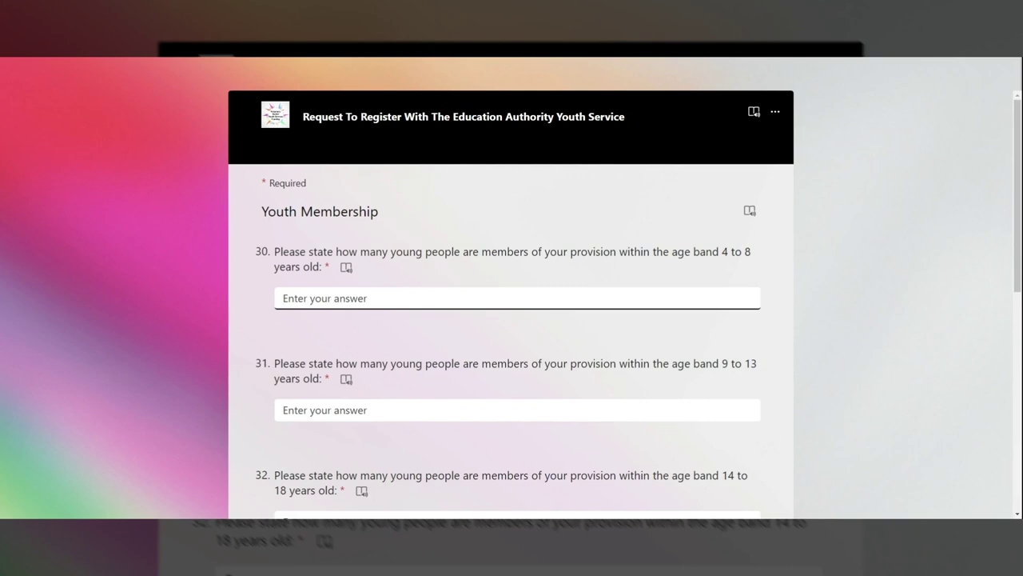
drag(722, 252, 759, 256)
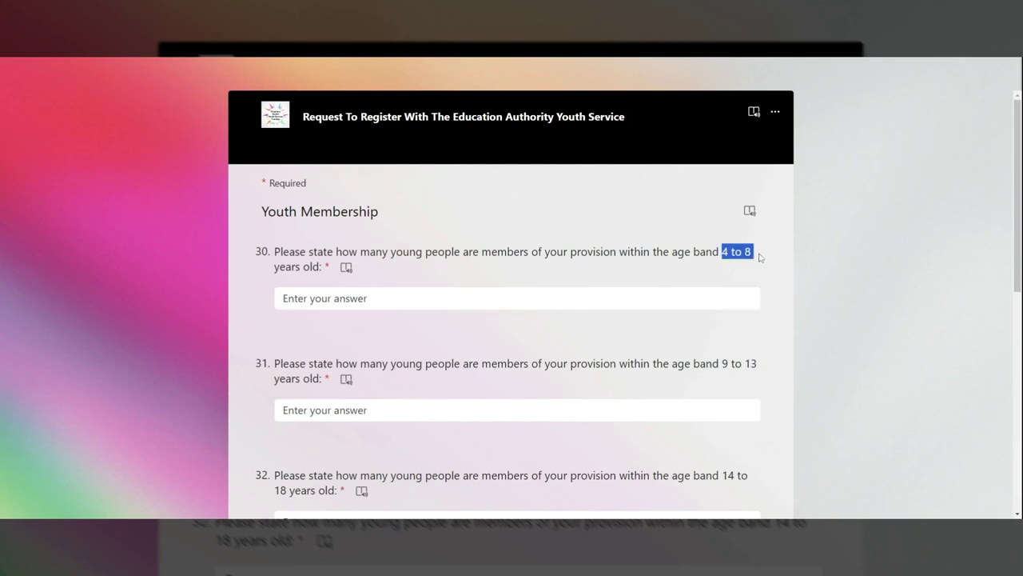
click(691, 292)
text(2)
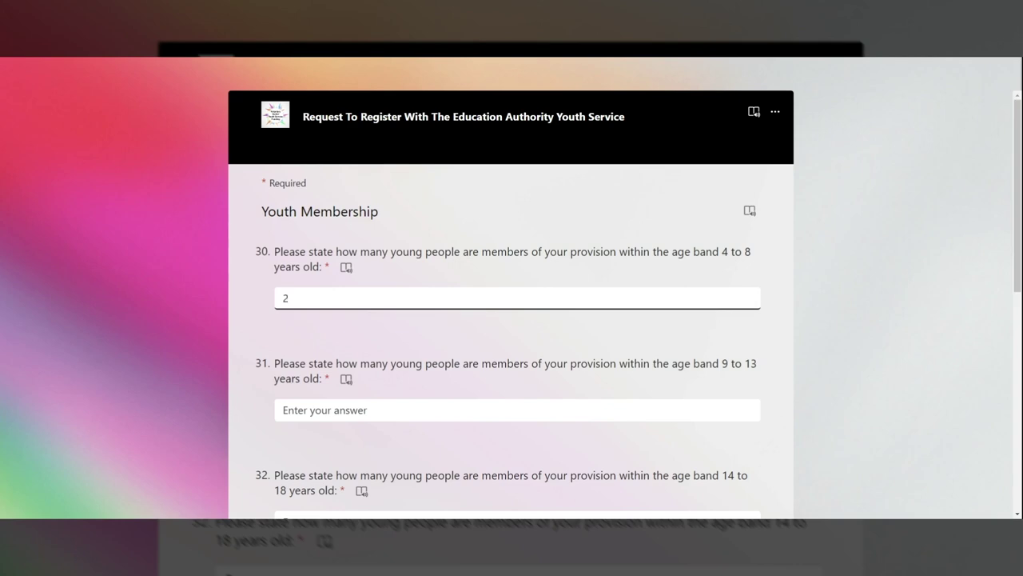
click(549, 338)
scroll(734, 235, down, 2)
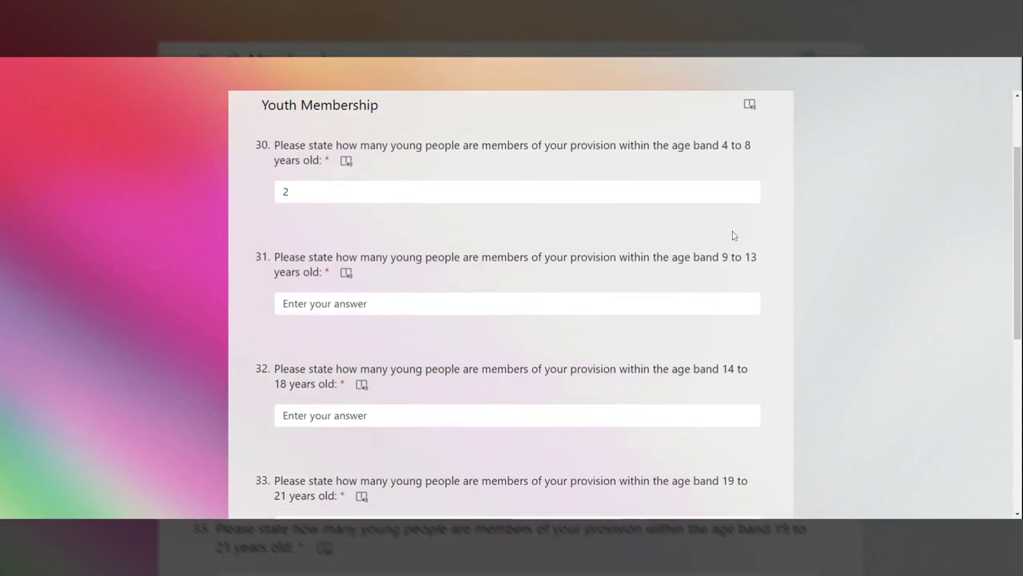
click(708, 299)
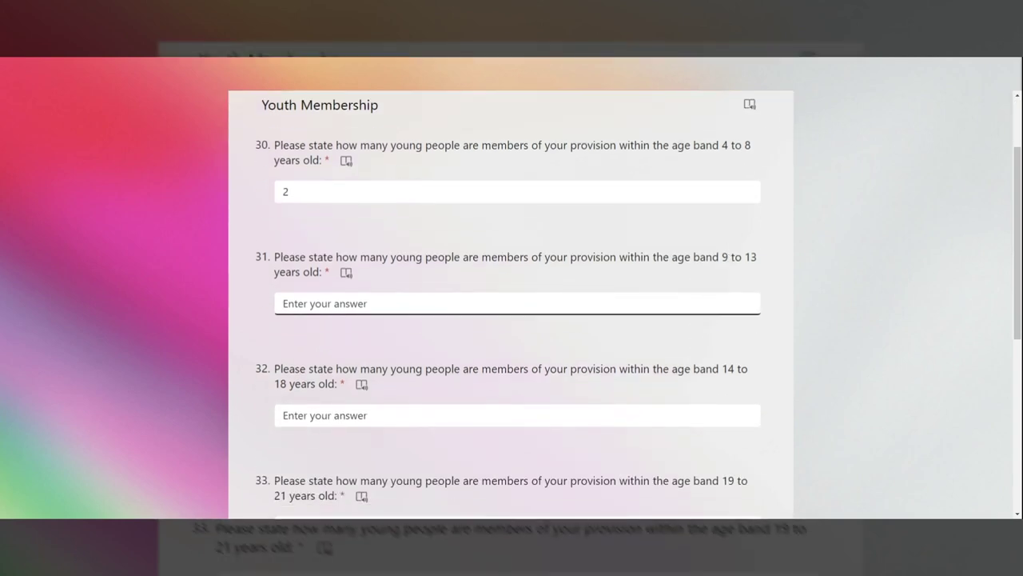
text(3)
Enter 6, 12 and 1 for questions 32–34 and continue to Delivery of Youth Work
click(552, 415)
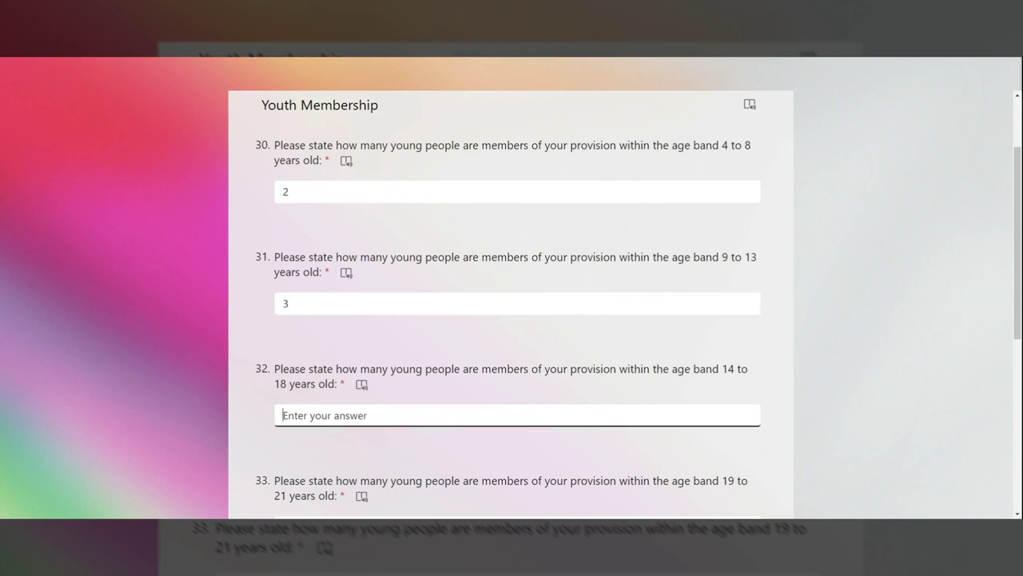
text(6)
scroll(589, 402, down, 5)
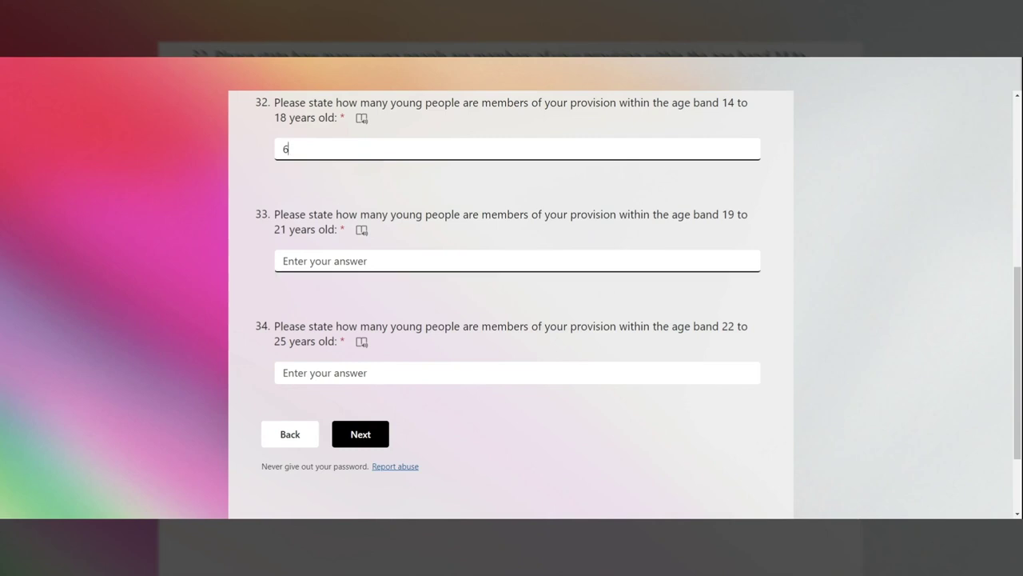
click(413, 261)
text(12)
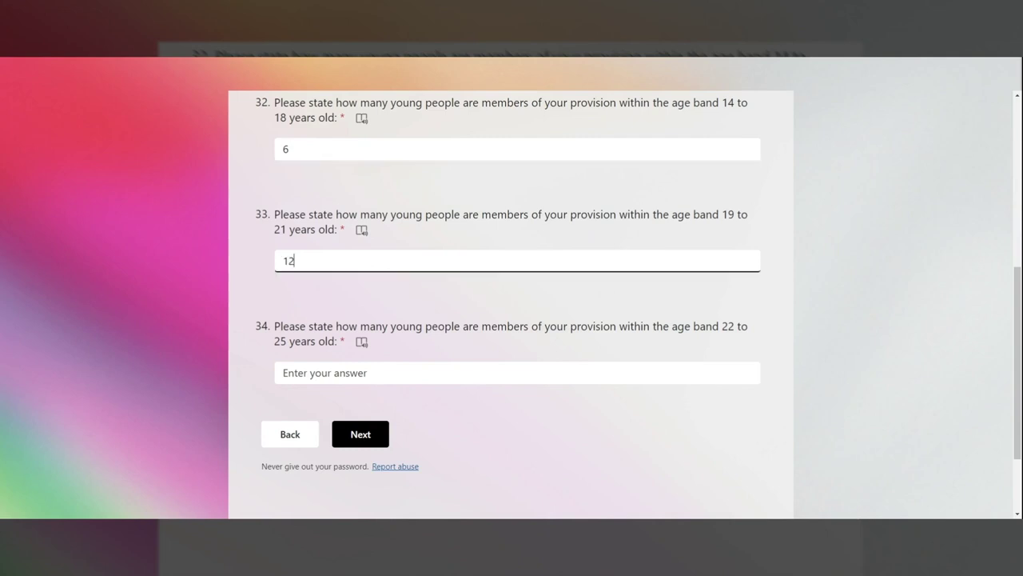
click(553, 366)
text(1)
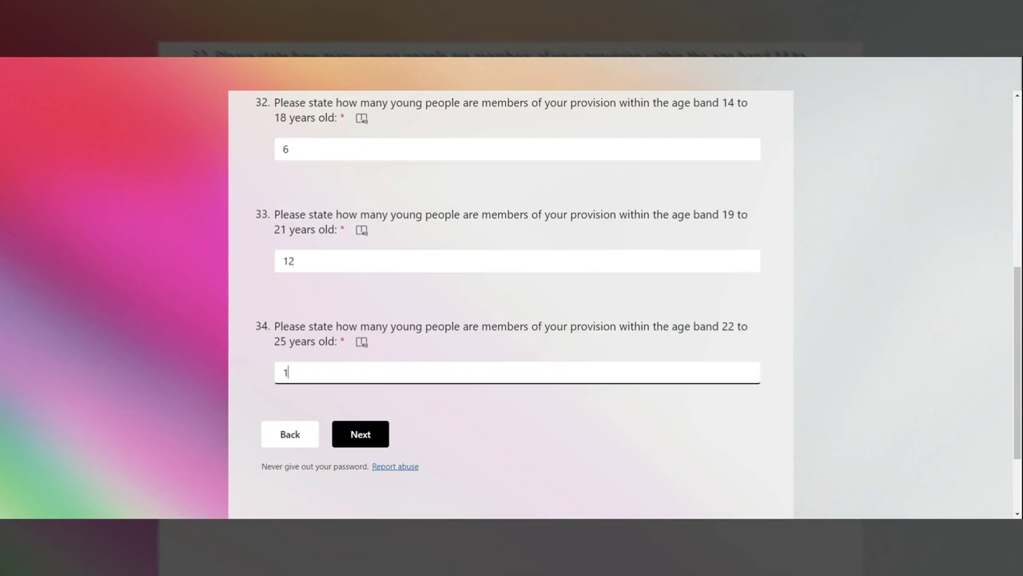
click(496, 412)
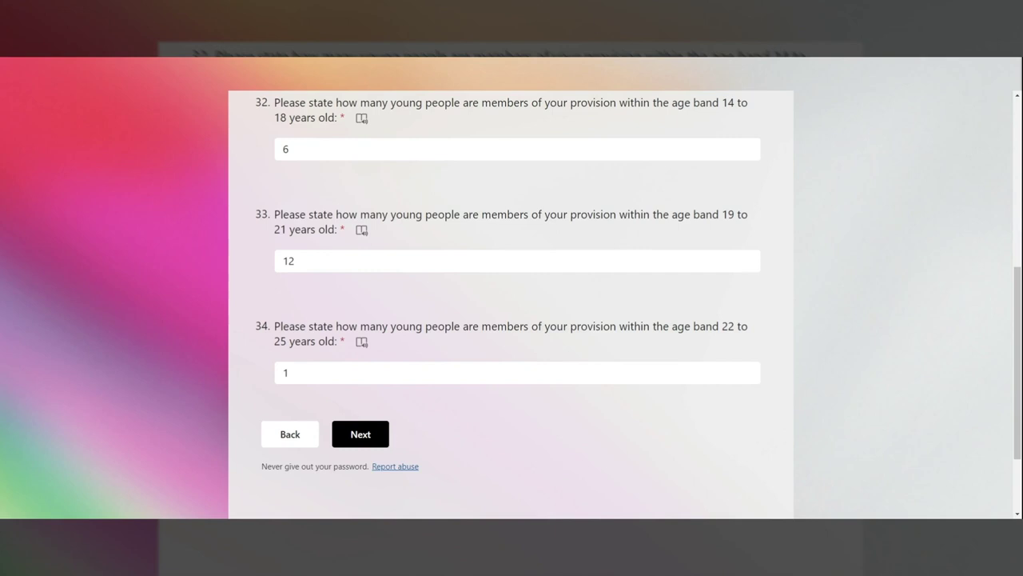
click(382, 436)
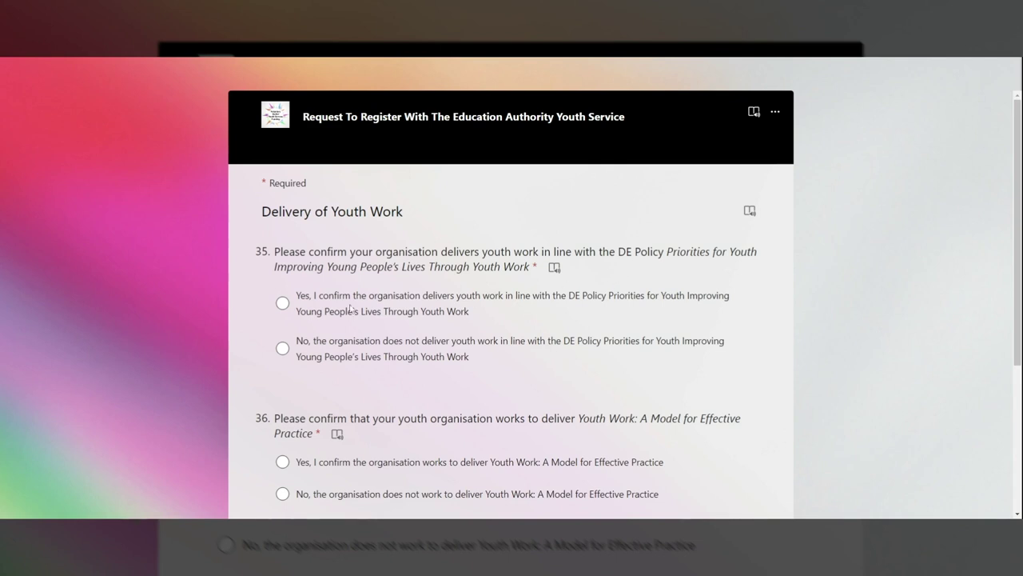
Answer 'Yes, I confirm' to questions 35 and 36, then continue to Staff and Volunteers
click(282, 304)
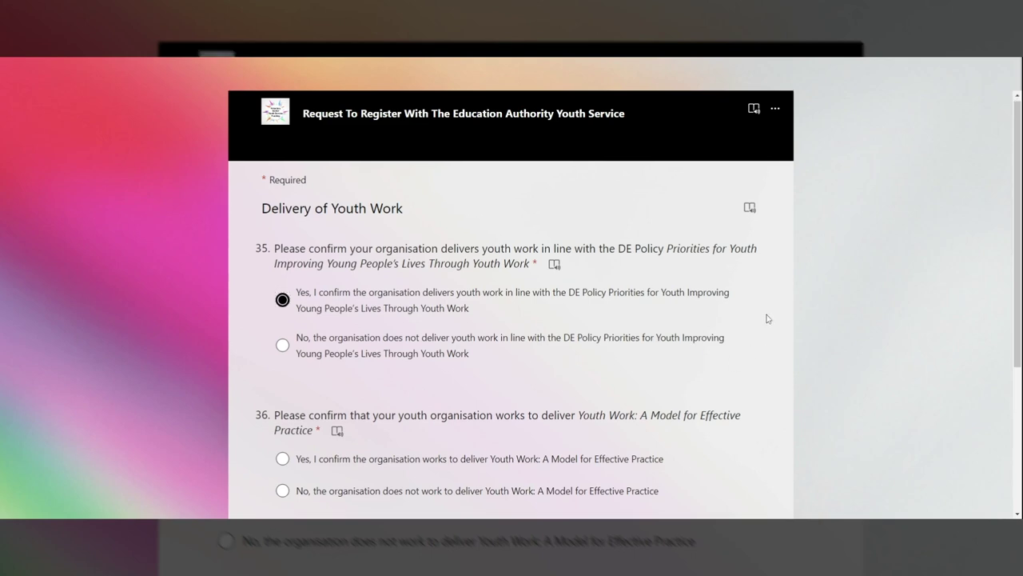
scroll(765, 318, down, 3)
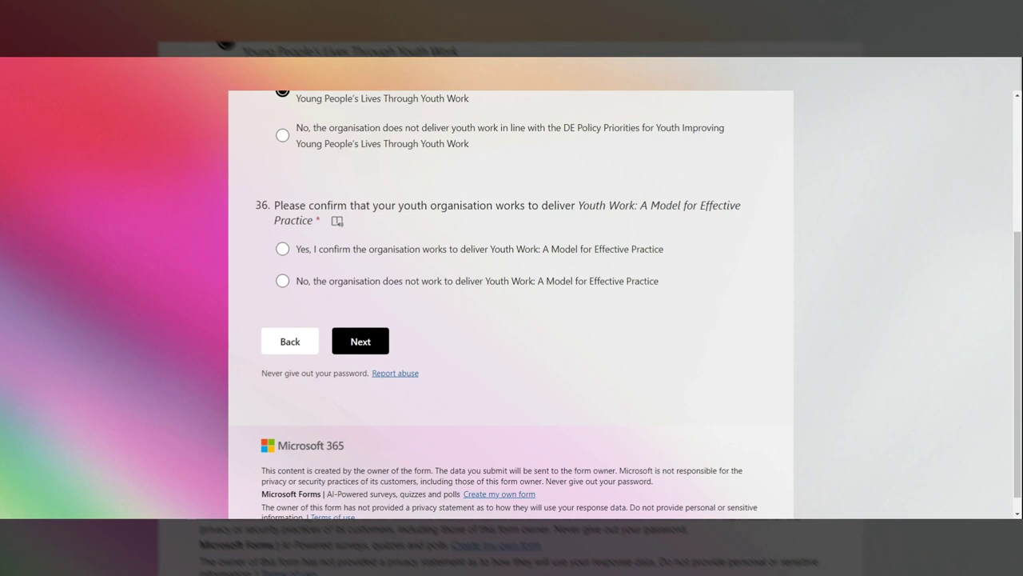
click(285, 250)
click(360, 341)
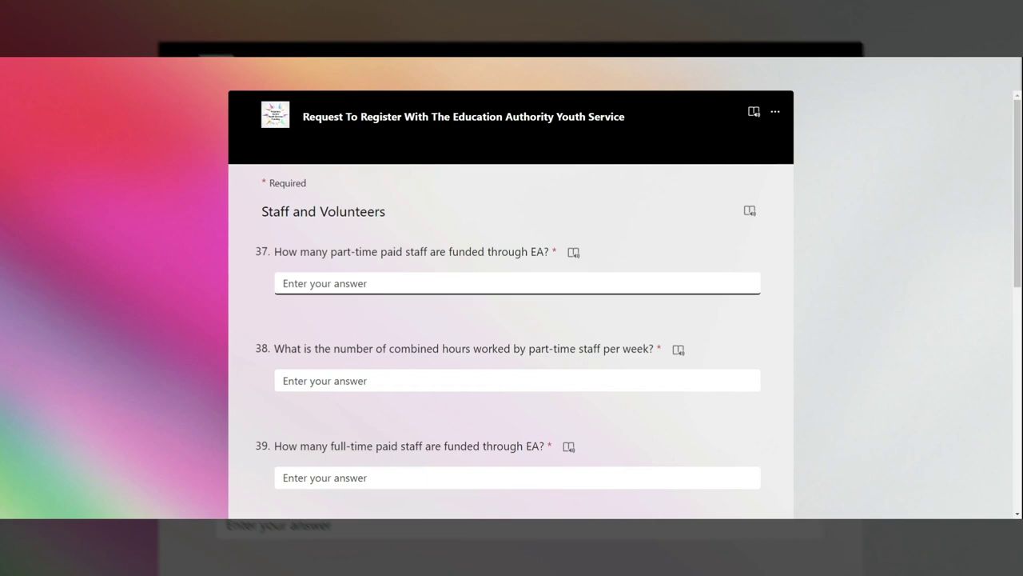
Enter 0 for each of the paid staff questions 37 to 40
scroll(708, 263, down, 1)
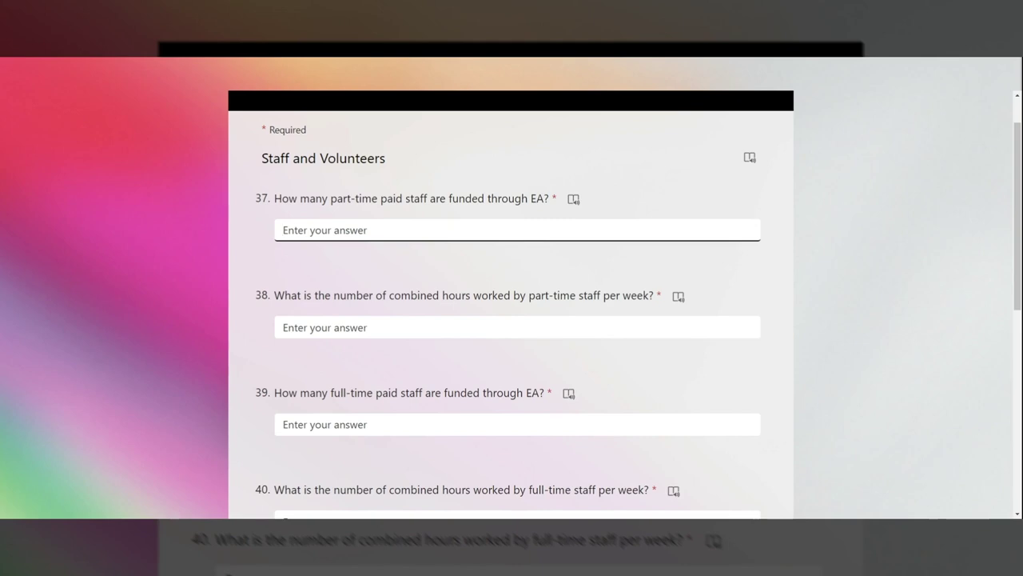
text(0)
scroll(411, 256, down, 1)
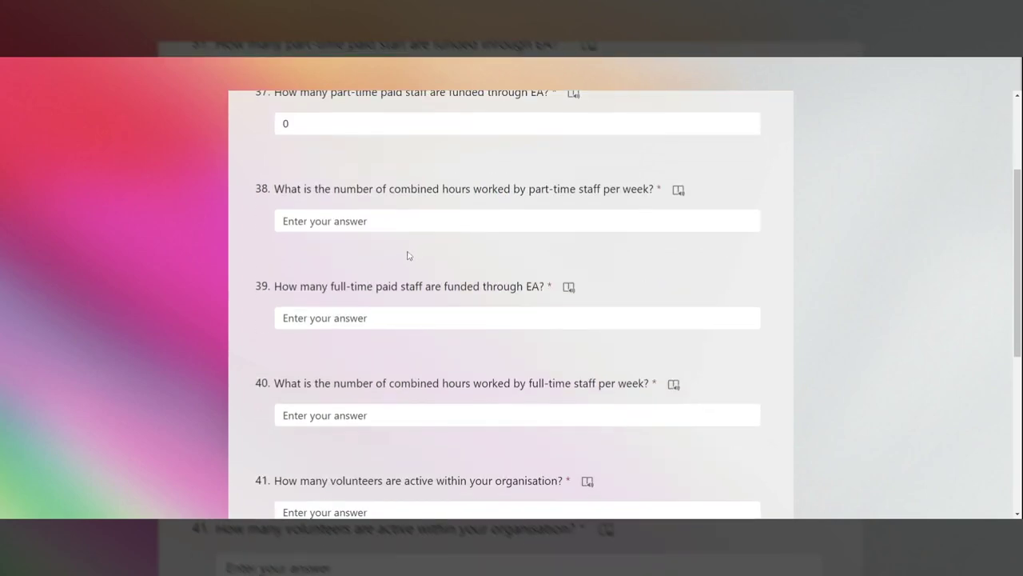
click(406, 226)
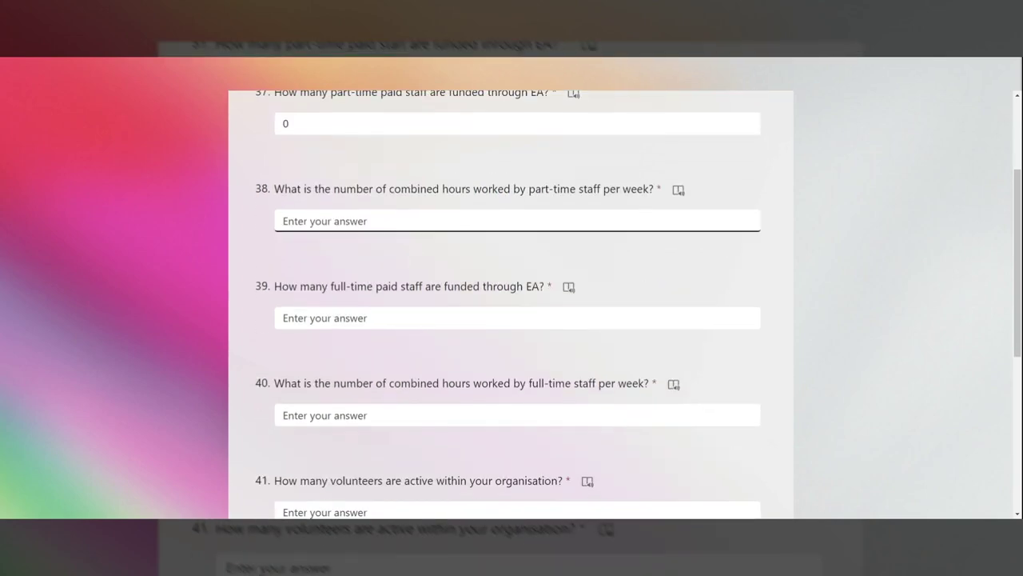
text(0)
click(411, 251)
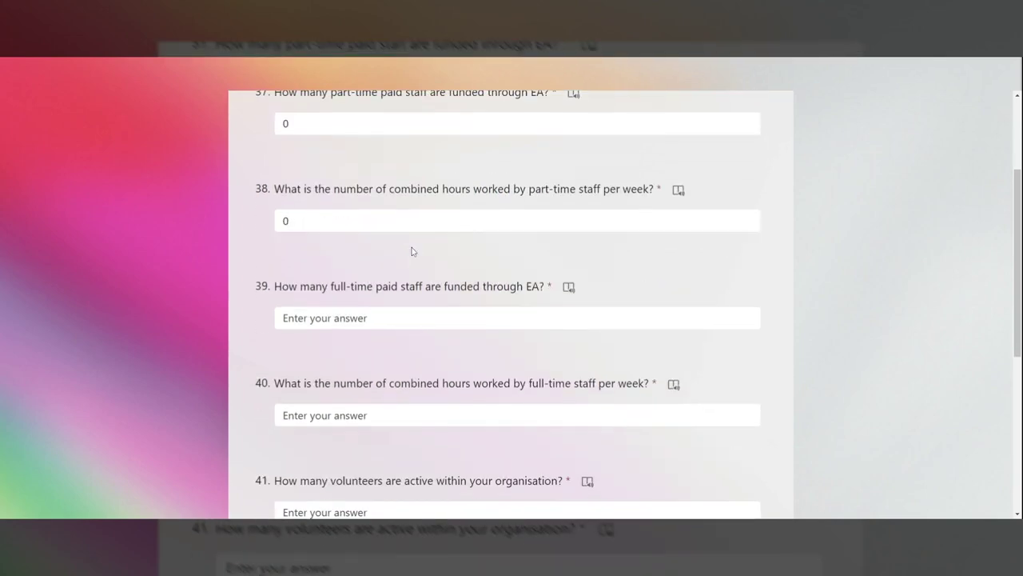
key(Tab)
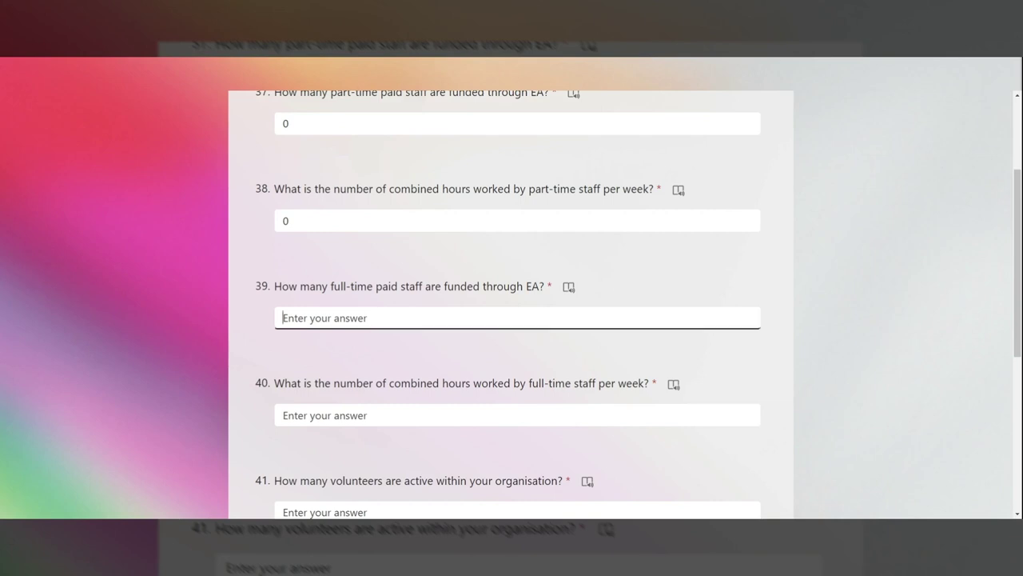
text(0)
scroll(451, 383, down, 1)
key(Tab)
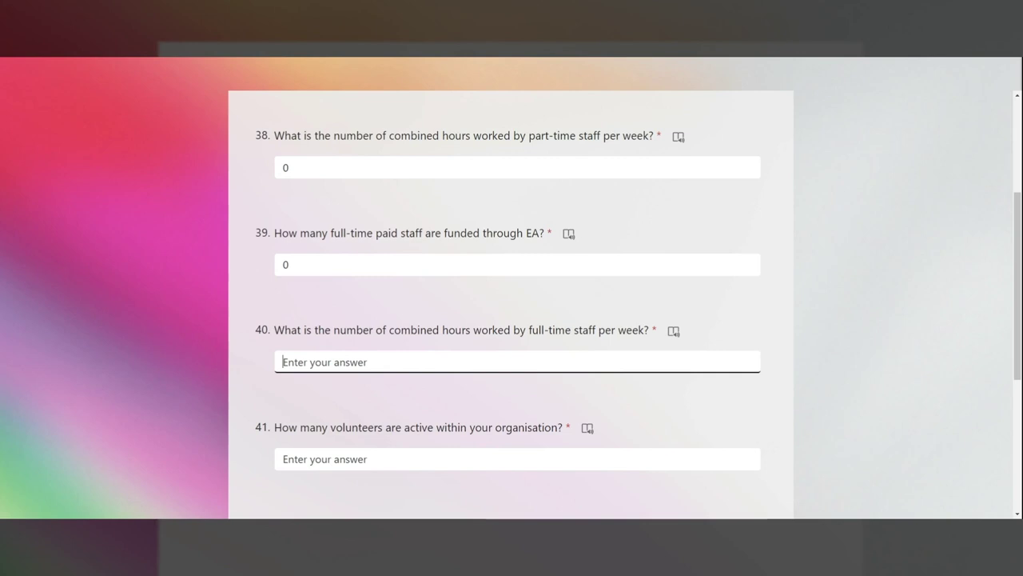
text(0)
Enter 3 volunteers and 6 weekly volunteer hours, then continue to the Verification Visit page
scroll(566, 352, down, 3)
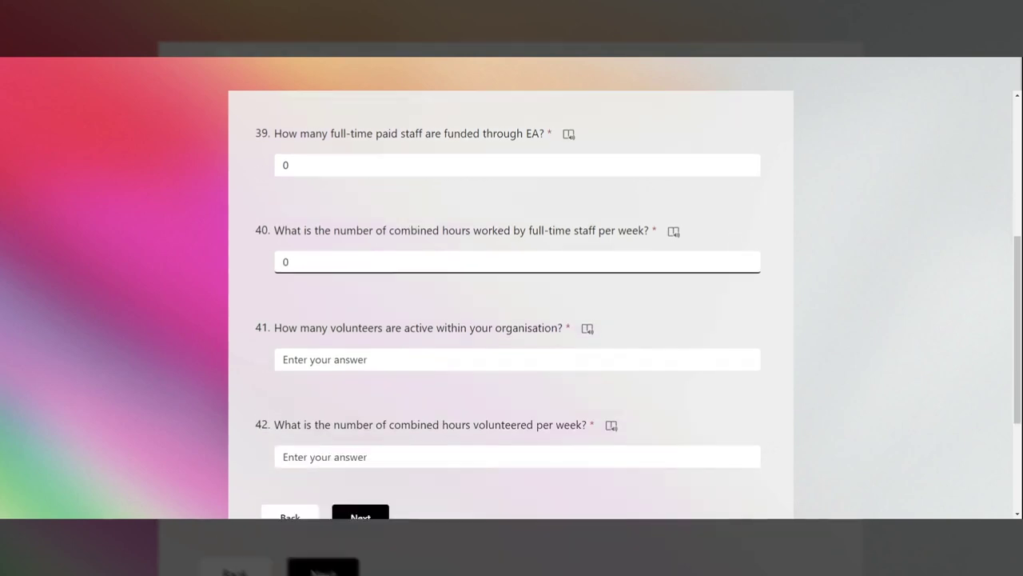
key(Tab)
key(Tab)
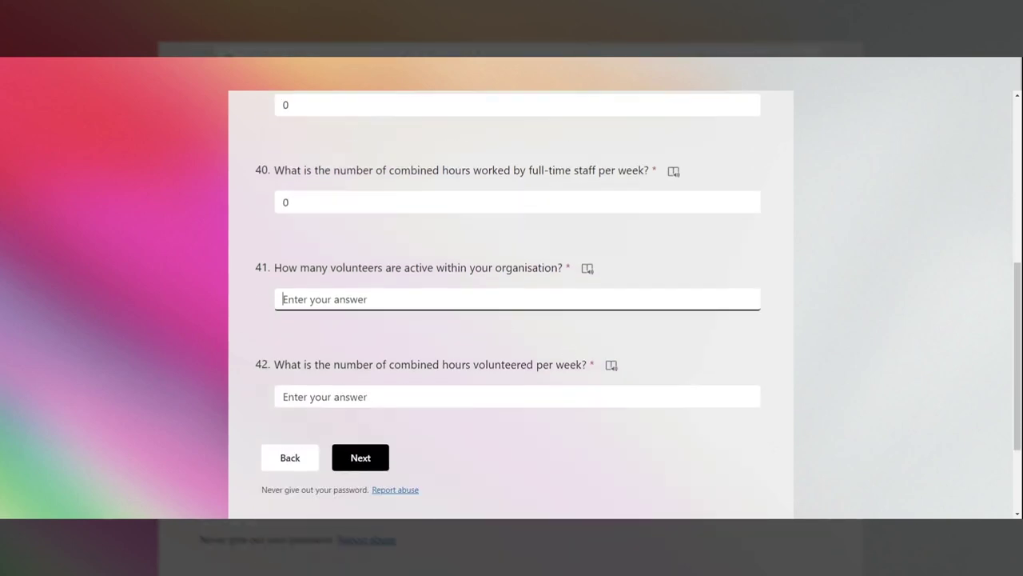
text(3)
scroll(432, 328, down, 1)
click(480, 336)
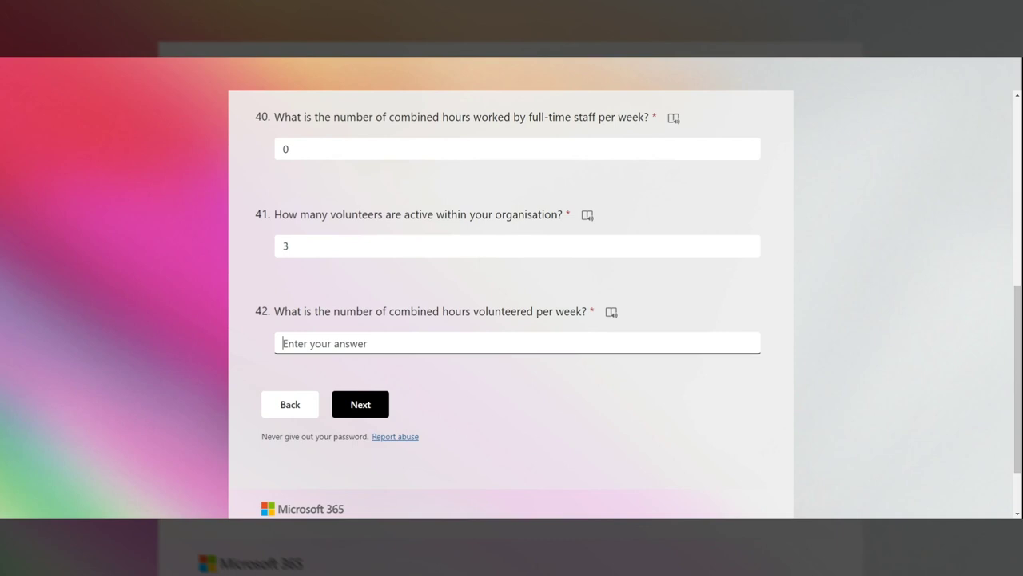
text(6)
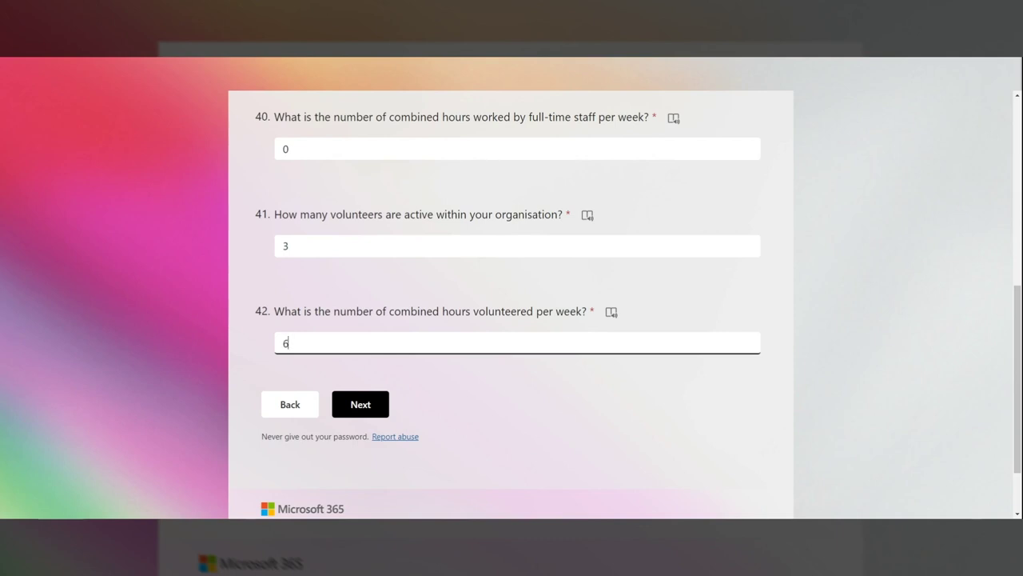
click(382, 404)
Fill the visit contact name, email and telephone with placeholders '123', 'email' and '123'
scroll(667, 301, down, 1)
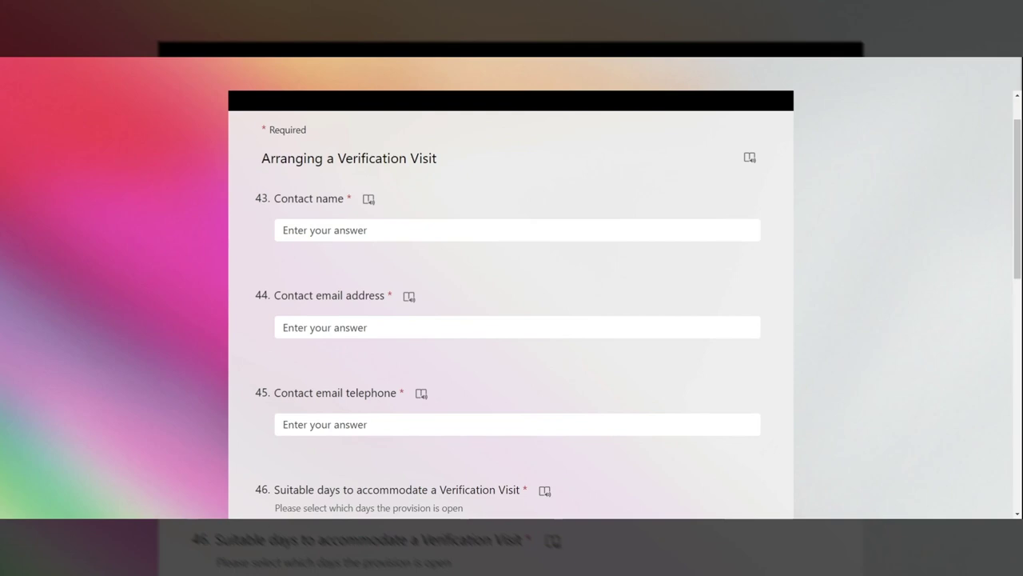
click(623, 236)
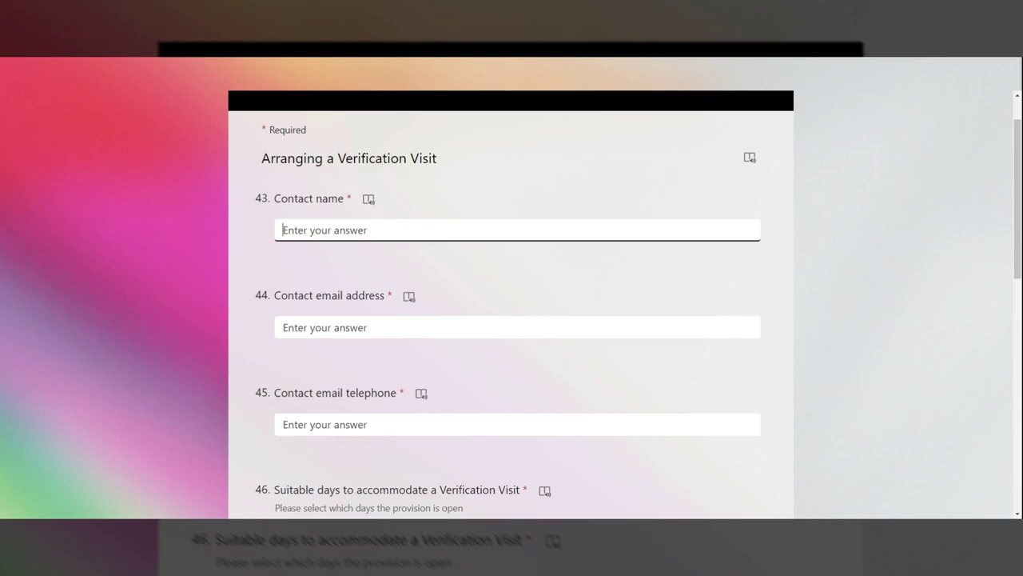
text(123)
key(Tab)
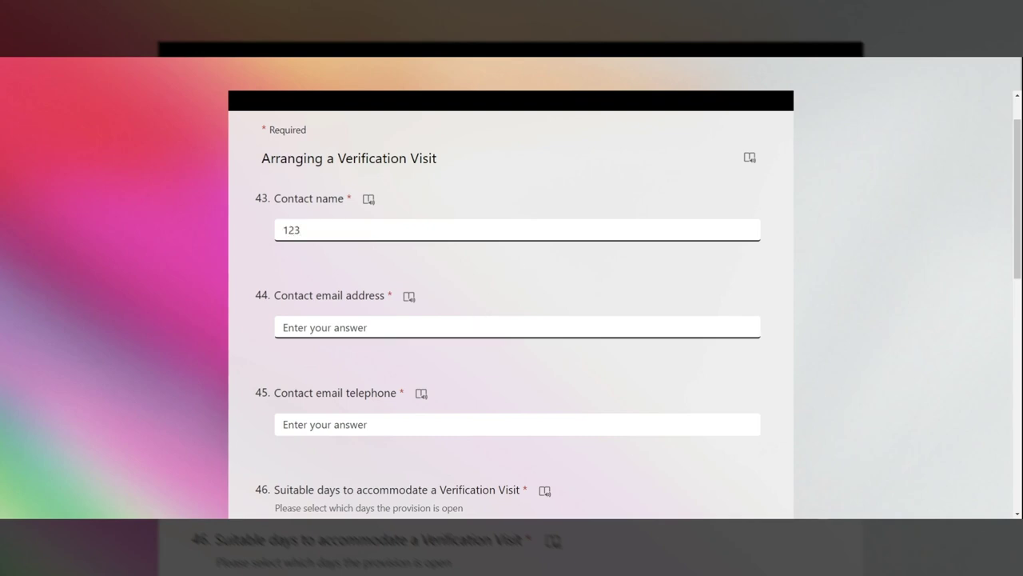
text(email)
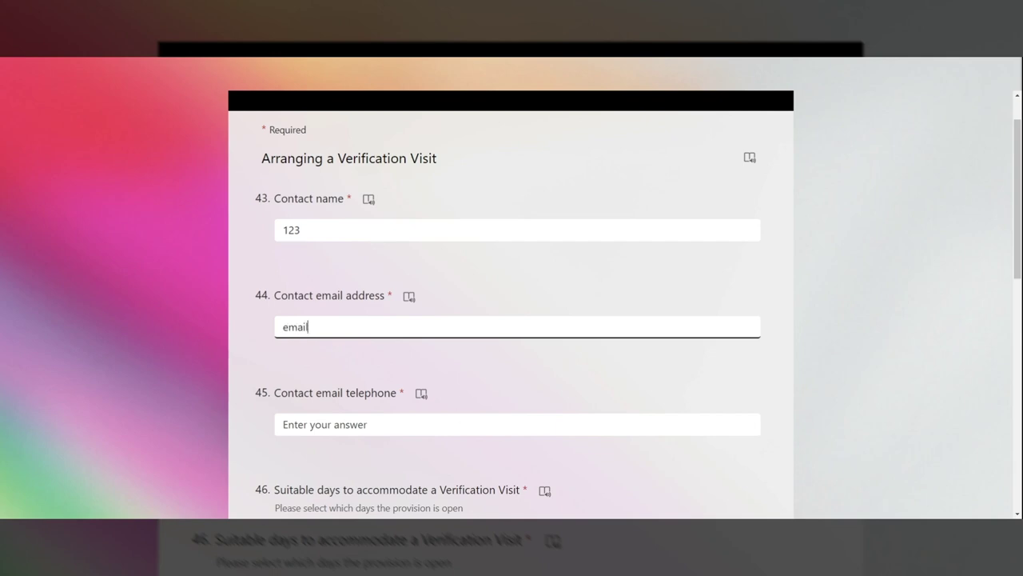
key(Tab)
text(123)
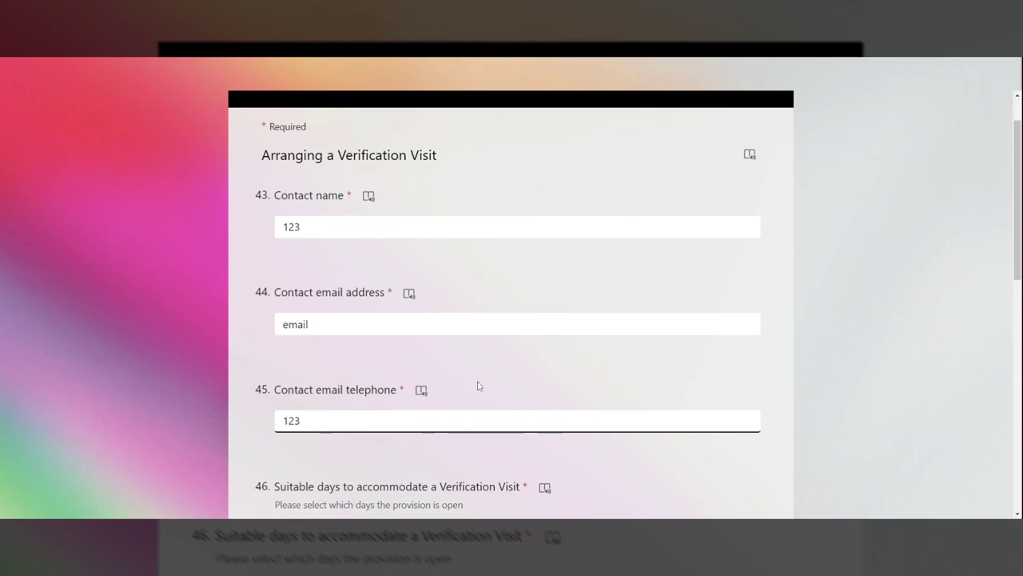
Choose Tuesday and Evening for the verification visit, then continue to Data Protection
scroll(928, 361, down, 3)
scroll(887, 353, down, 1)
scroll(800, 328, down, 2)
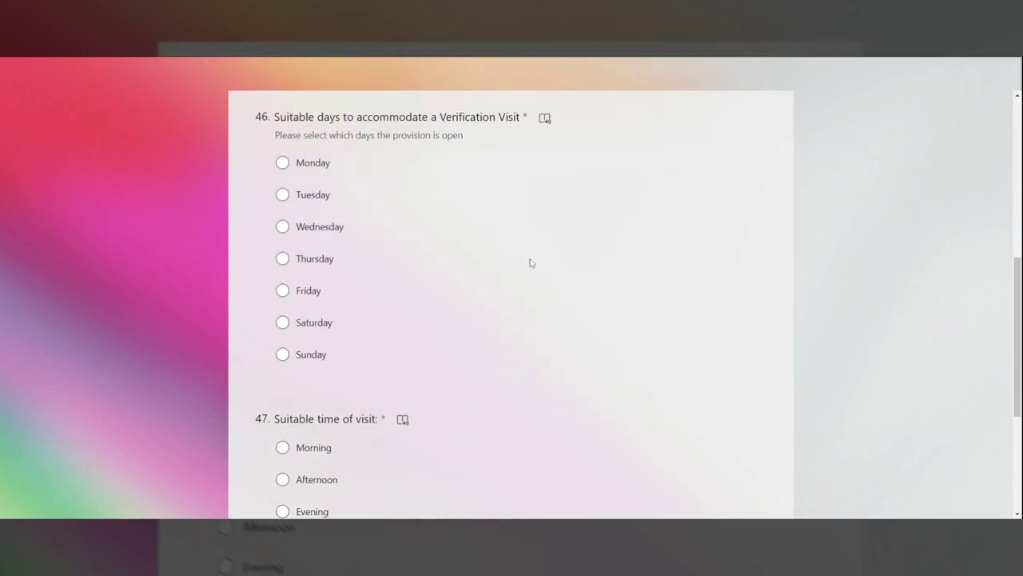
click(284, 195)
scroll(694, 267, down, 2)
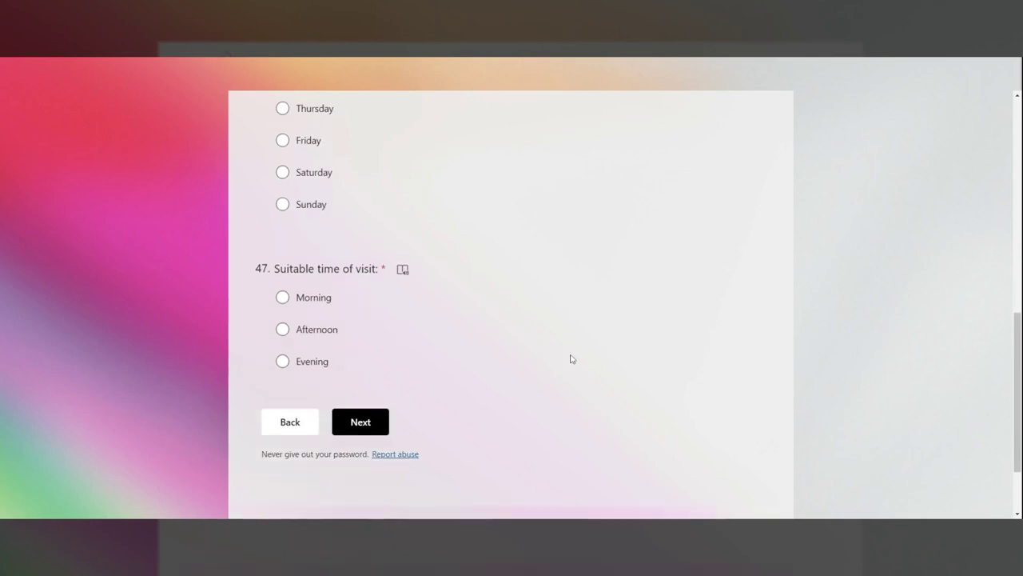
click(280, 356)
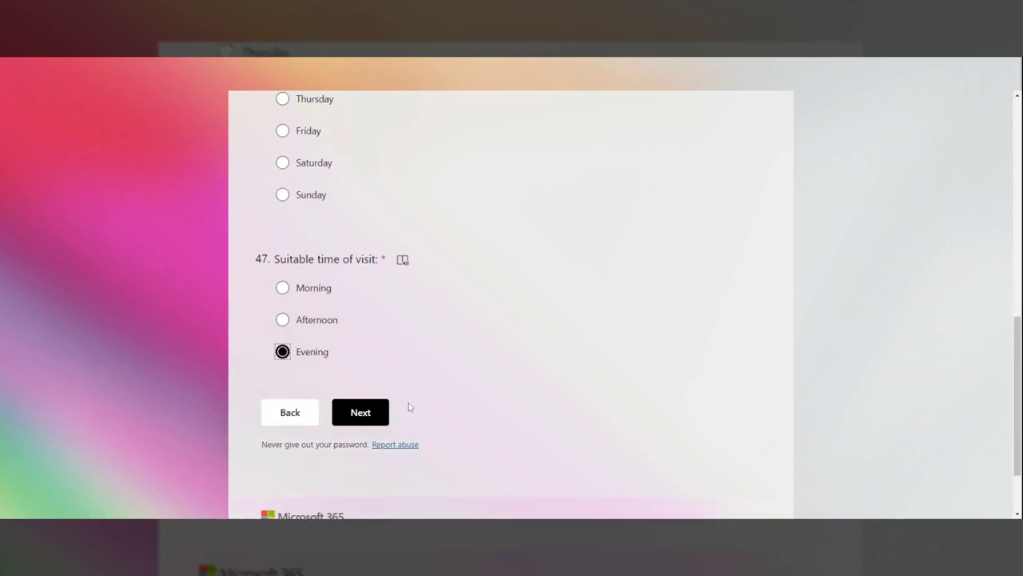
click(382, 412)
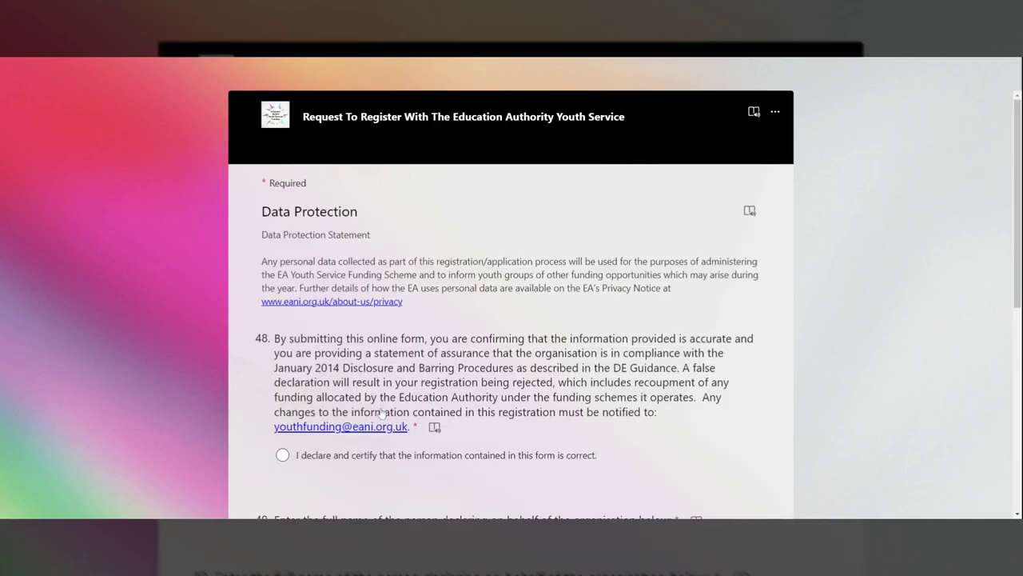
Select 'I declare and certify' for the question 48 declaration
scroll(632, 323, down, 1)
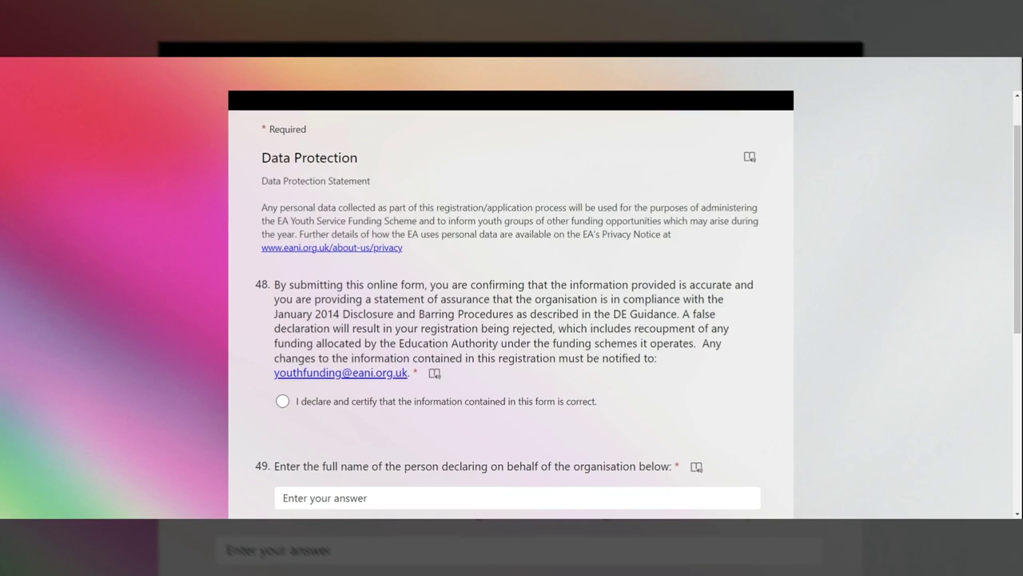
scroll(632, 321, down, 1)
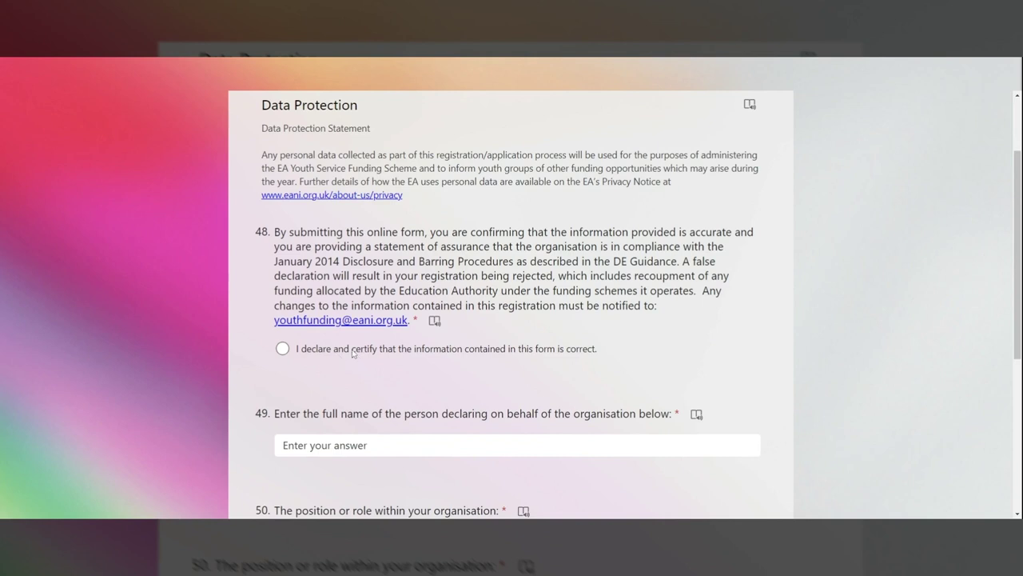
click(282, 349)
Enter declarer name '123' and role 'Centre manager', then submit the registration
scroll(758, 345, down, 1)
scroll(763, 326, down, 3)
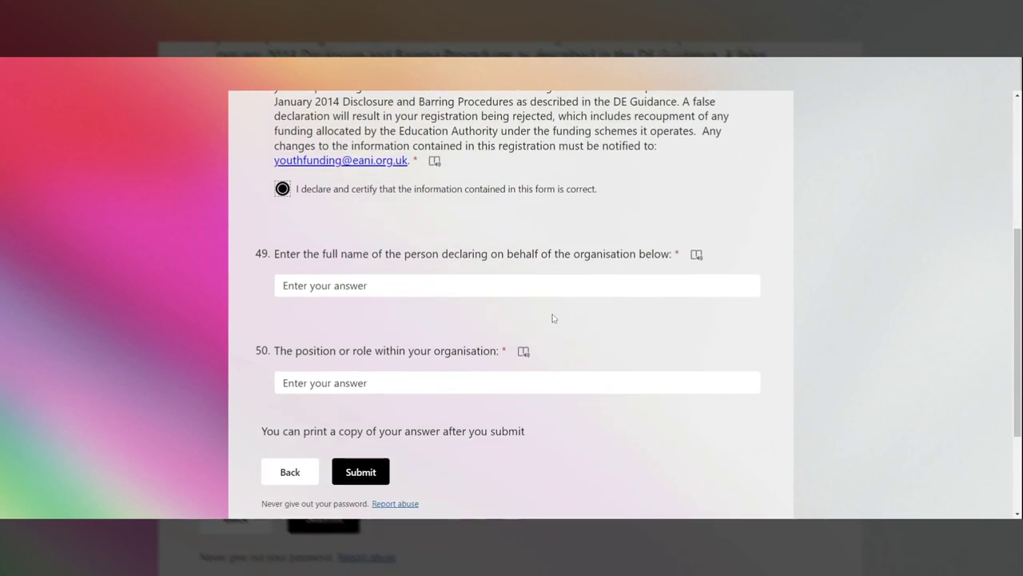
click(502, 289)
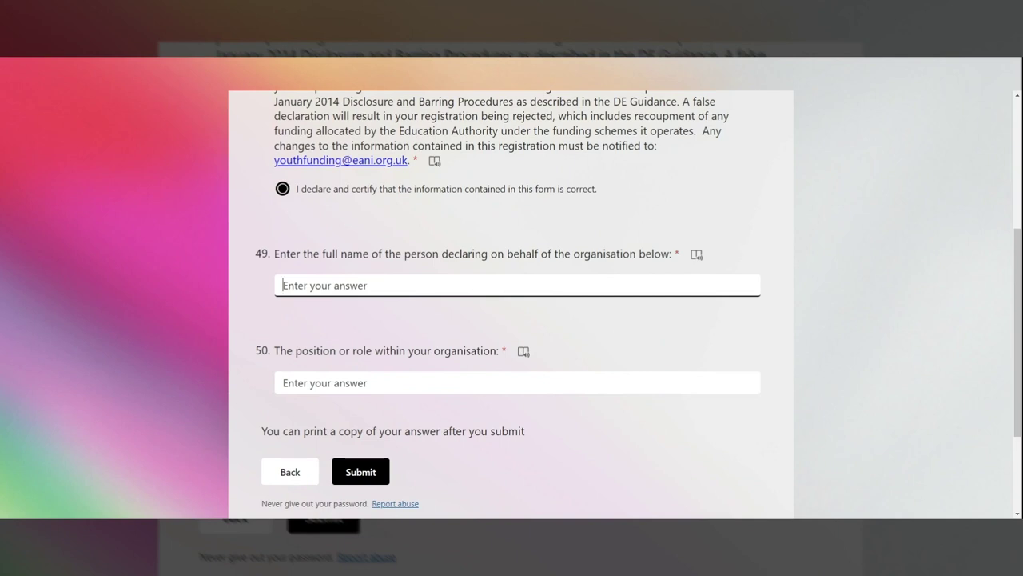
text(123)
click(441, 320)
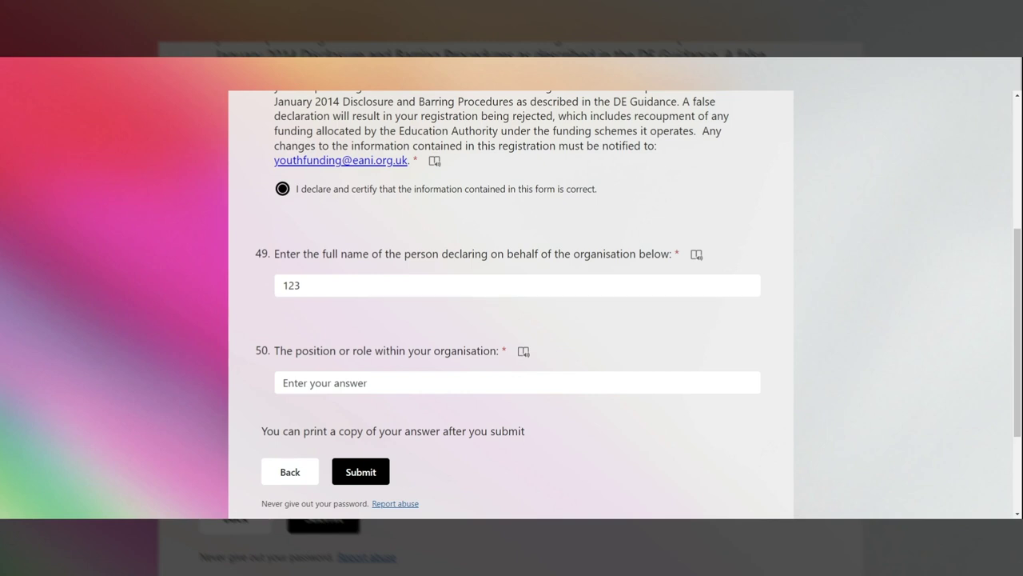
click(440, 382)
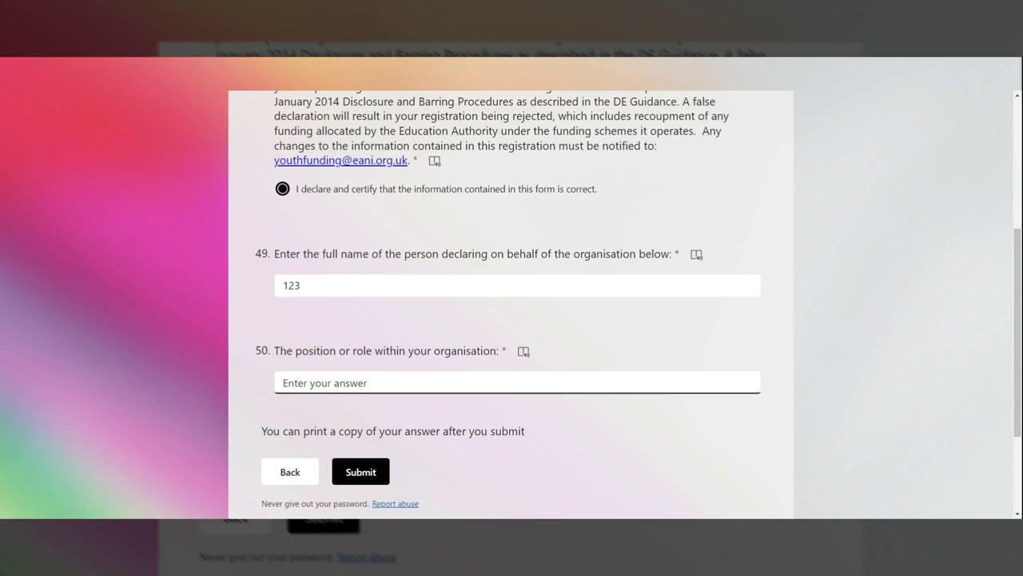
text(Centre manage)
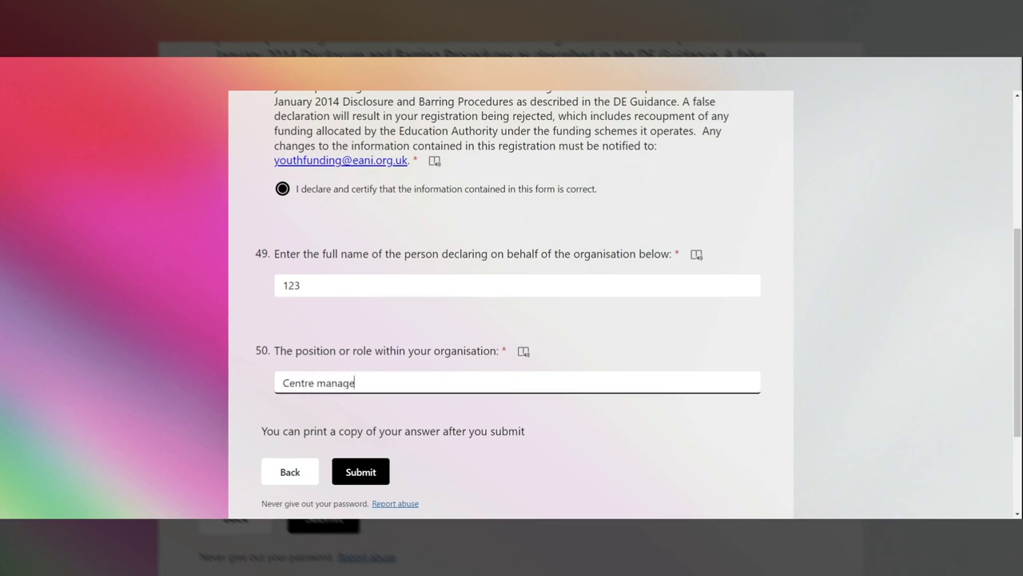
text(r)
click(764, 338)
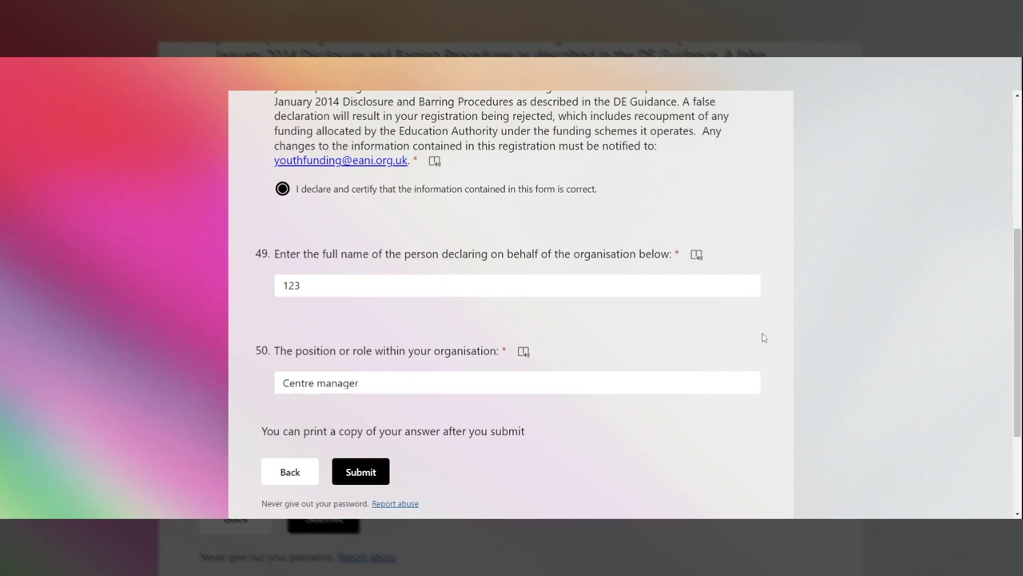
scroll(763, 339, down, 3)
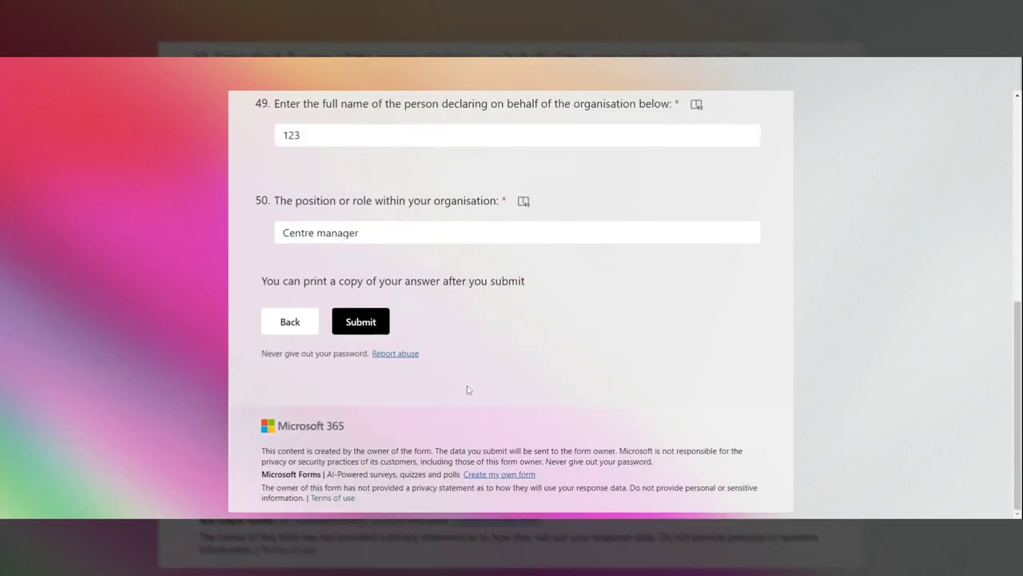
click(360, 324)
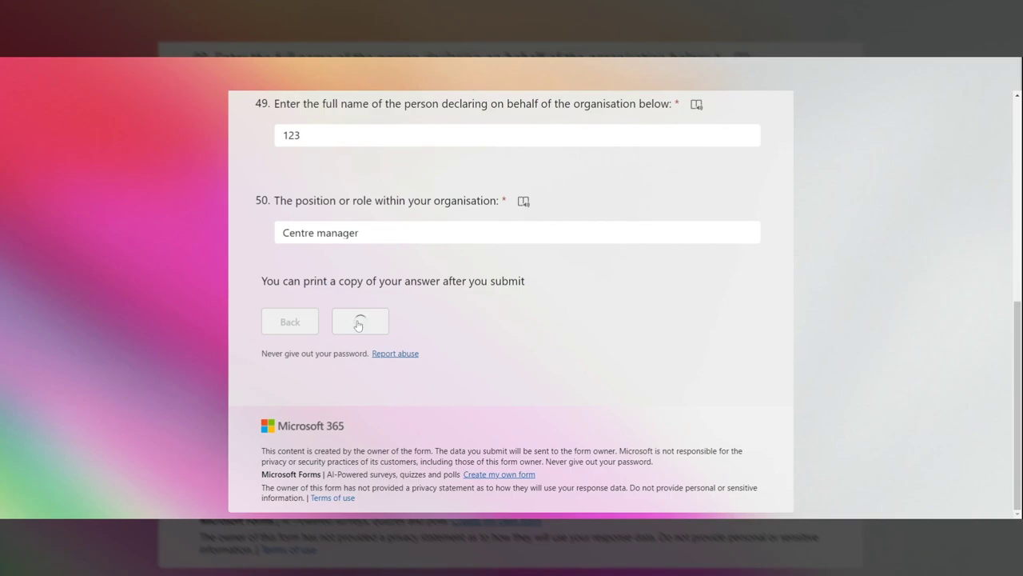